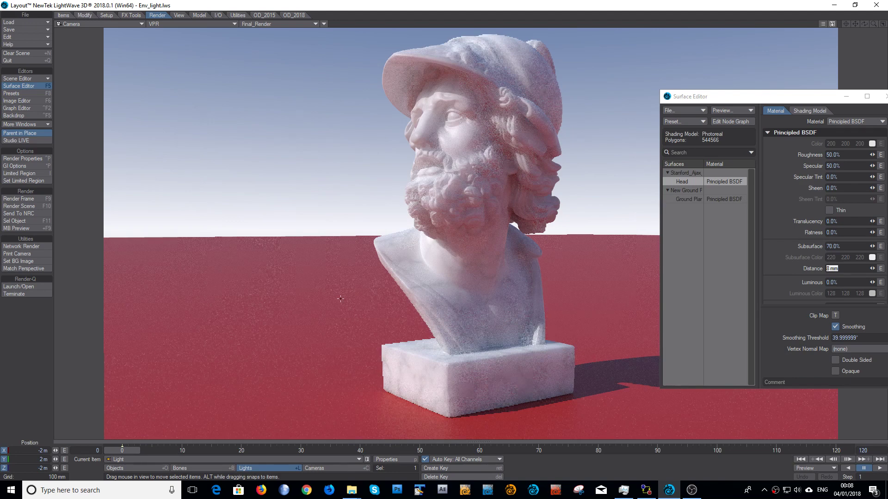
# - Review the Head and Ground Plane surface settings in the Surface Editor
pyautogui.click(804, 111)
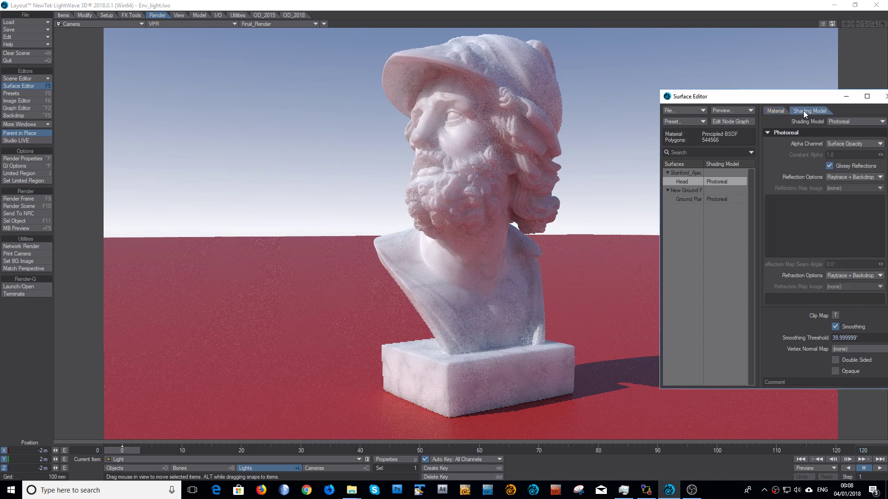
pyautogui.click(695, 201)
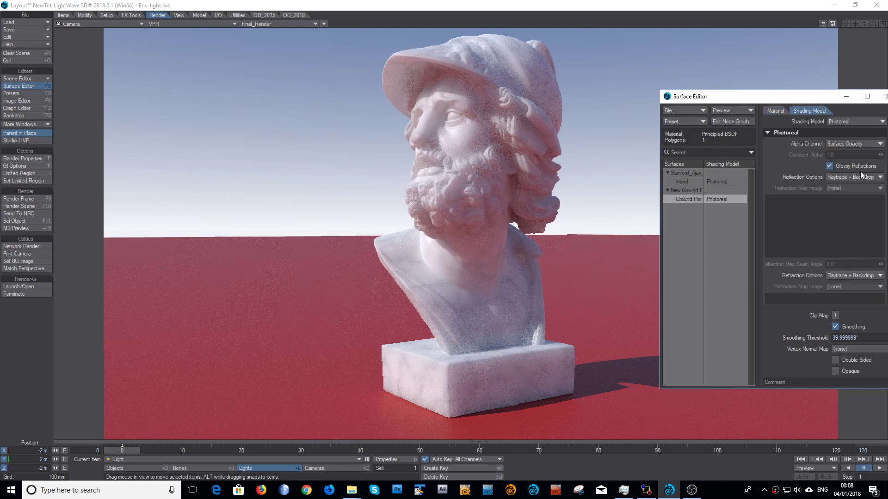
pyautogui.click(686, 181)
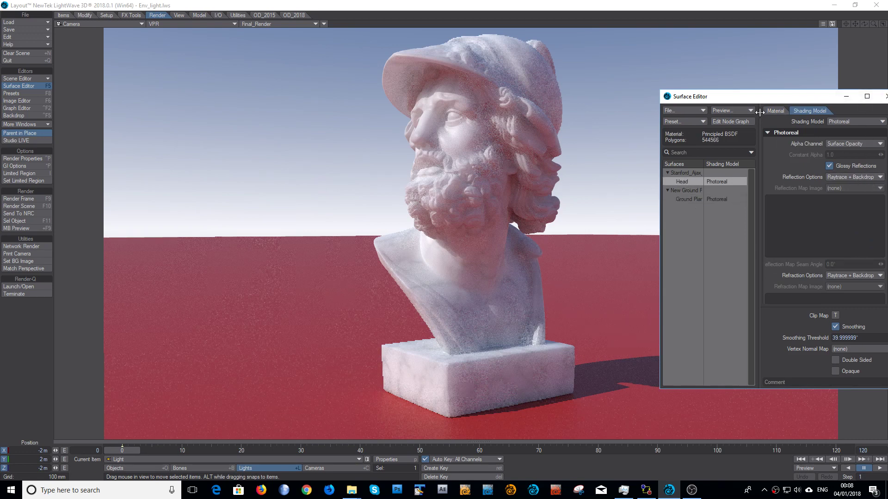
pyautogui.click(773, 111)
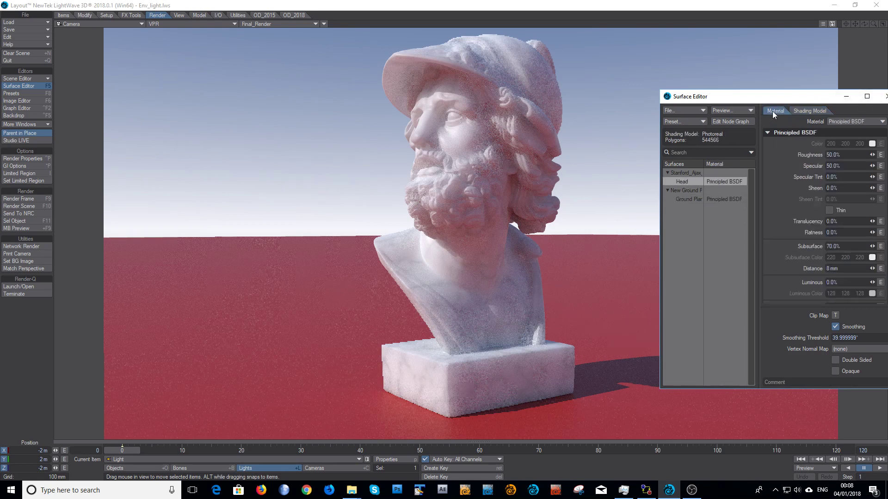
# - Preview the Diffuse_Direct buffer, check the light's properties, then switch the preview to Diffuse_Indirect
pyautogui.click(270, 24)
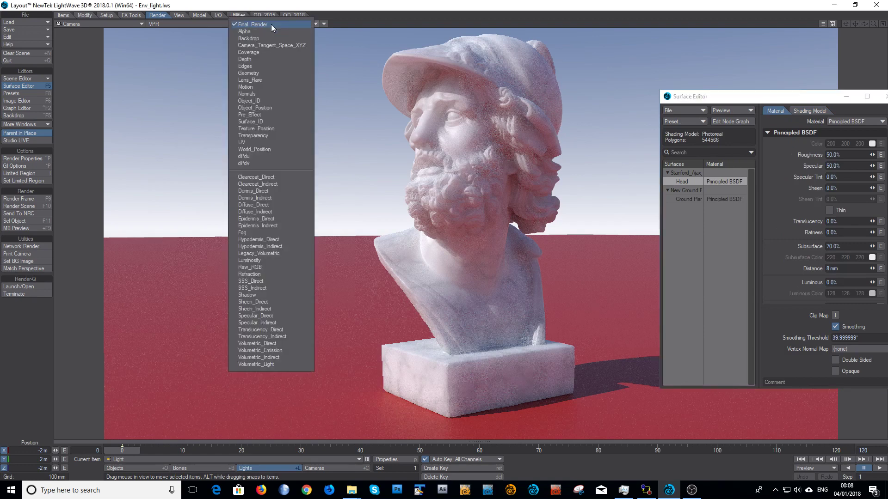
pyautogui.click(269, 204)
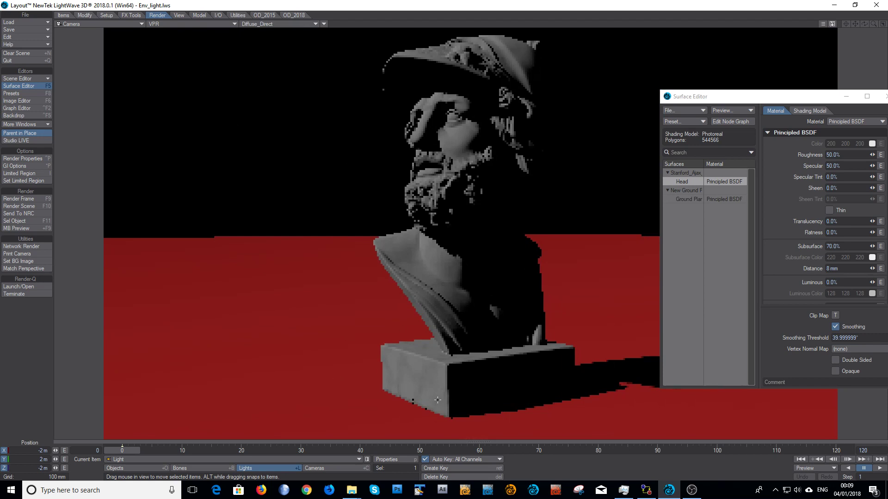
pyautogui.click(387, 459)
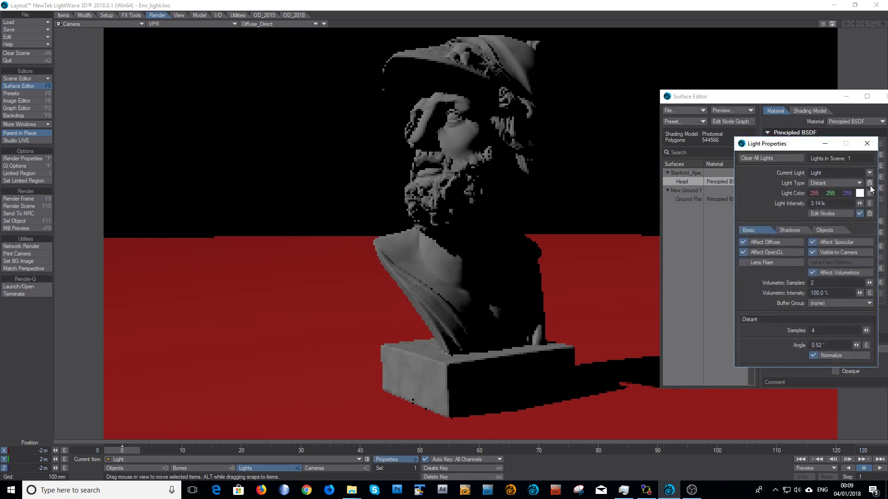
pyautogui.click(867, 144)
pyautogui.click(250, 23)
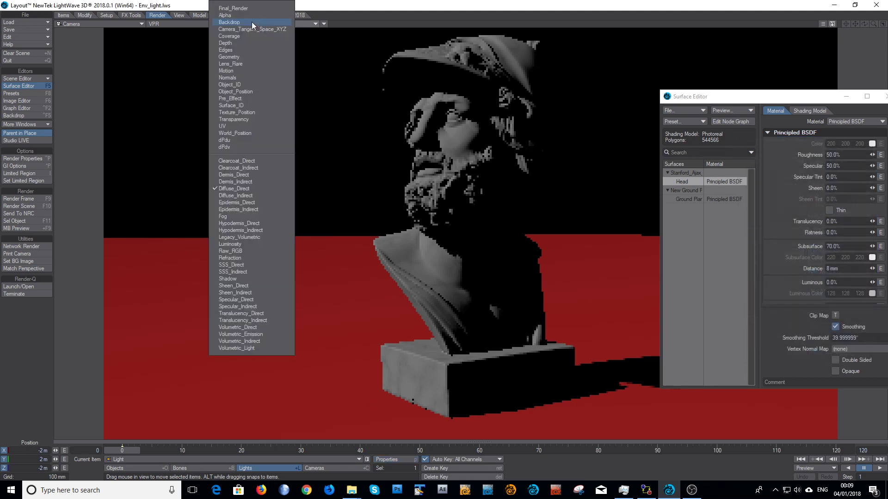
pyautogui.click(242, 198)
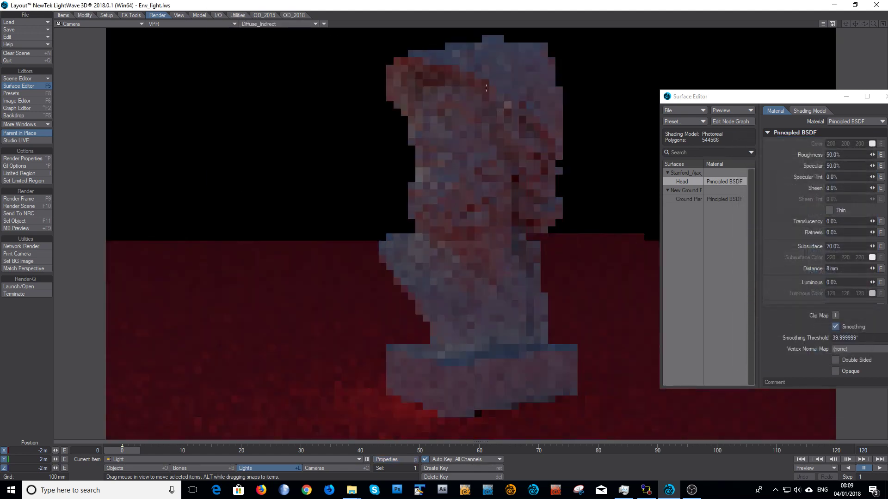
# - In the global illumination render settings, toggle Enable GI off and back on
pyautogui.click(21, 158)
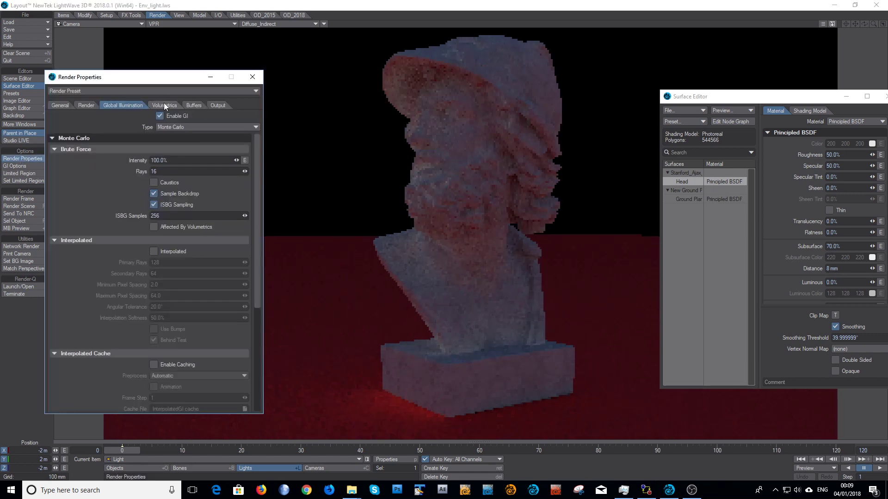
pyautogui.click(165, 117)
pyautogui.click(166, 116)
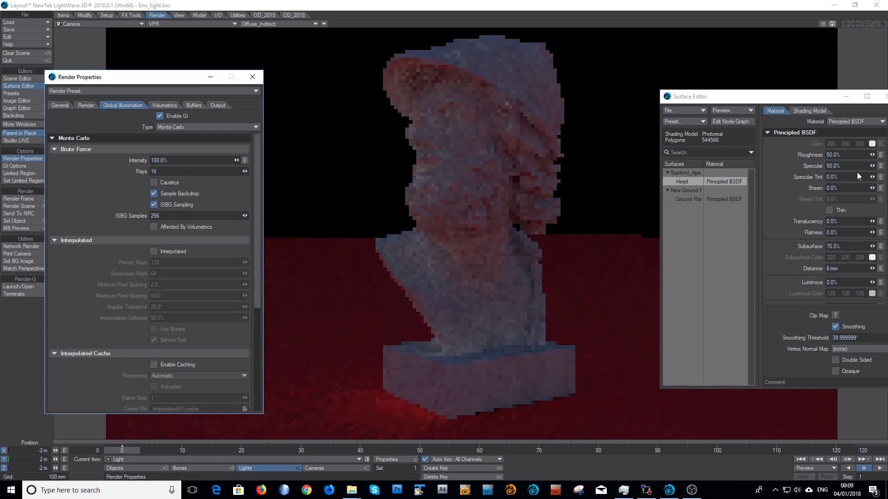
# - Set the Head surface's Subsurface amount to 0%
pyautogui.click(842, 245)
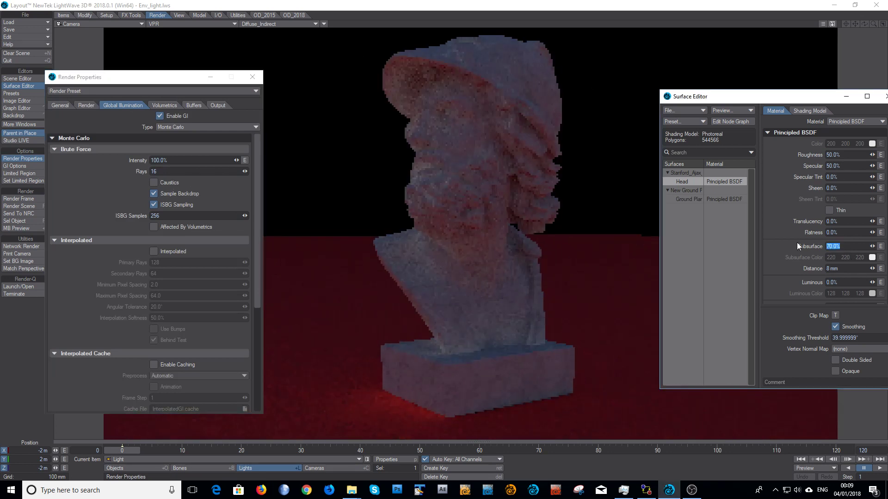
pyautogui.write('0')
pyautogui.press('Tab')
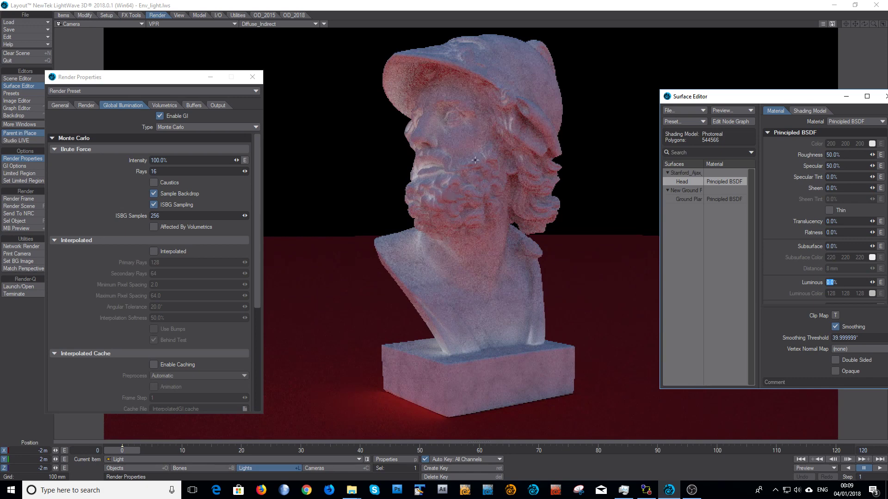
# - Close the render settings and preview the Specular_Direct buffer
pyautogui.click(252, 77)
pyautogui.click(292, 23)
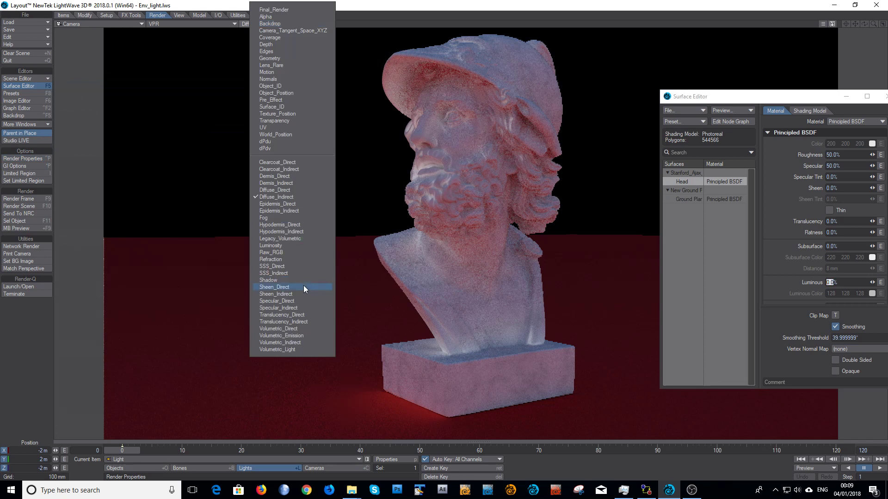
pyautogui.click(293, 300)
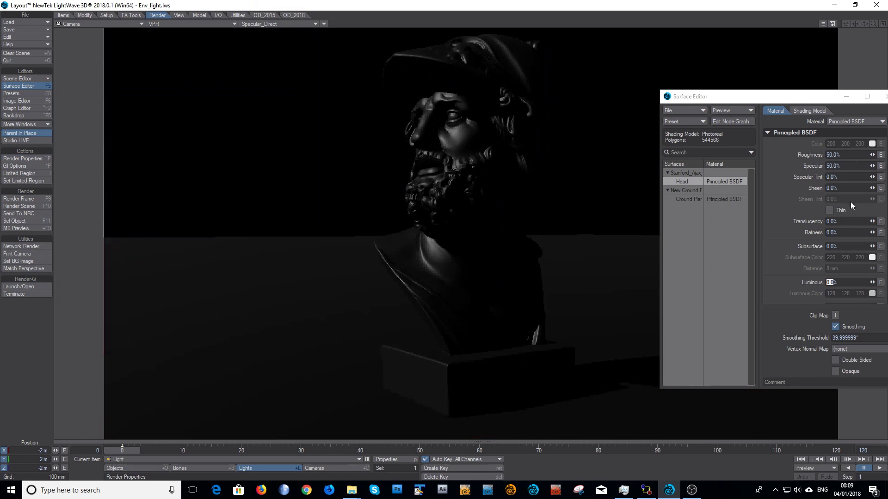
# - Try the Head's Roughness at 10%, then set it back to 50%
pyautogui.click(879, 170)
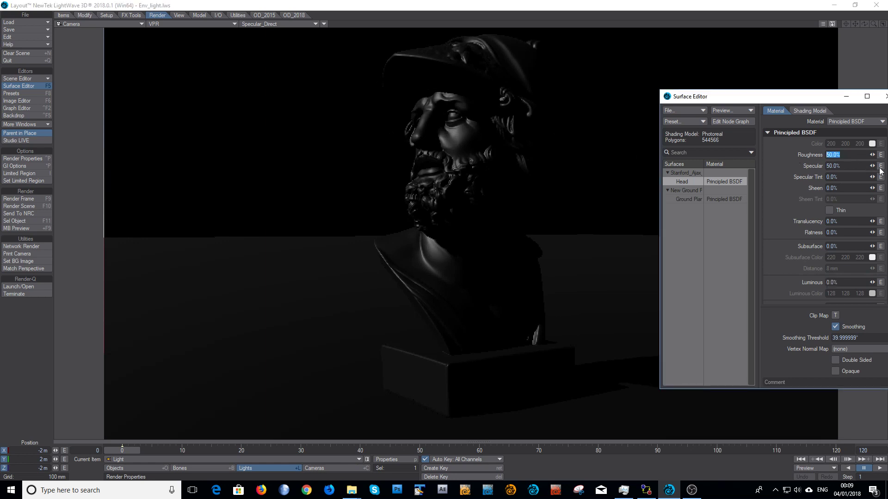
pyautogui.write('10')
pyautogui.press('Tab')
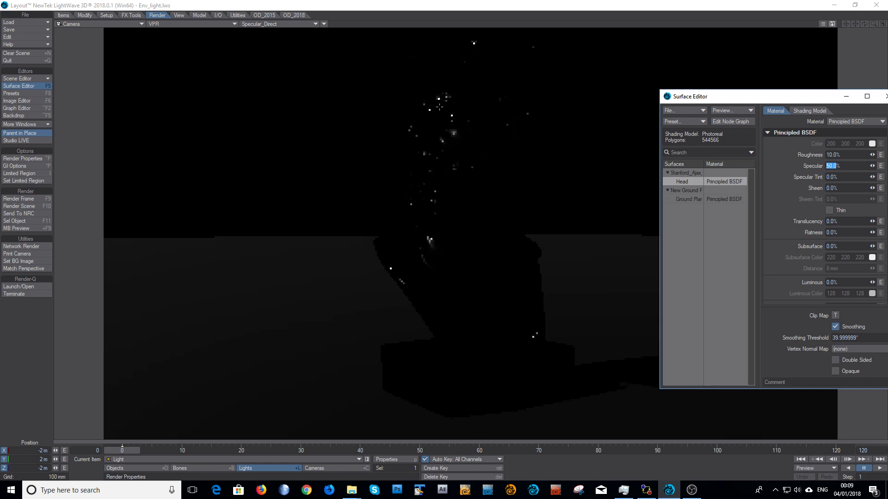
pyautogui.hotkey('shift', 'Tab')
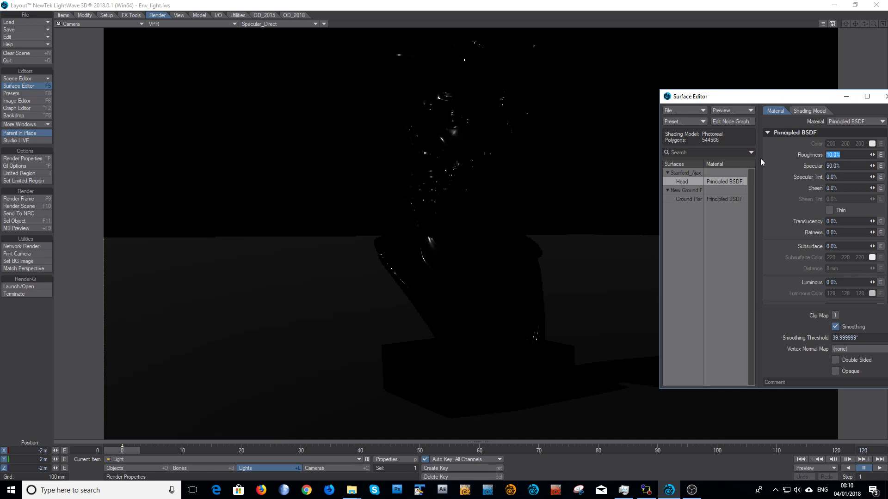
pyautogui.write('50')
pyautogui.press('Tab')
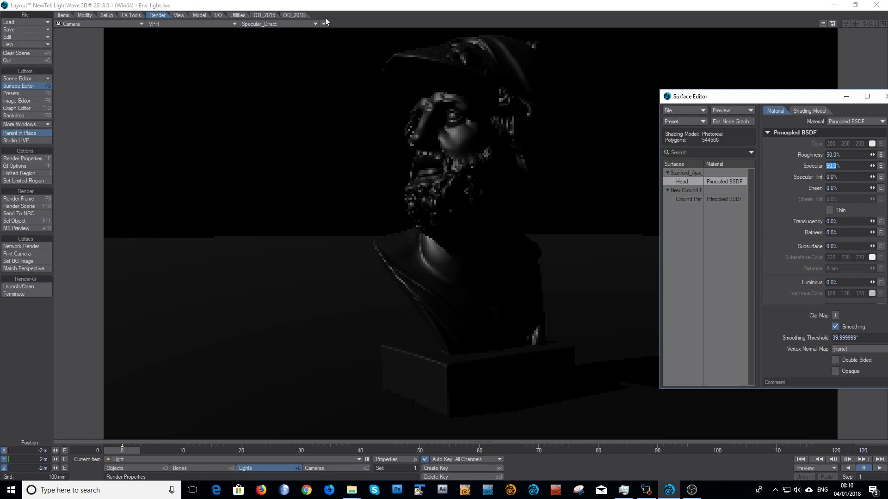
# - Preview the Specular_Indirect buffer, then return the preview to Final_Render
pyautogui.click(290, 23)
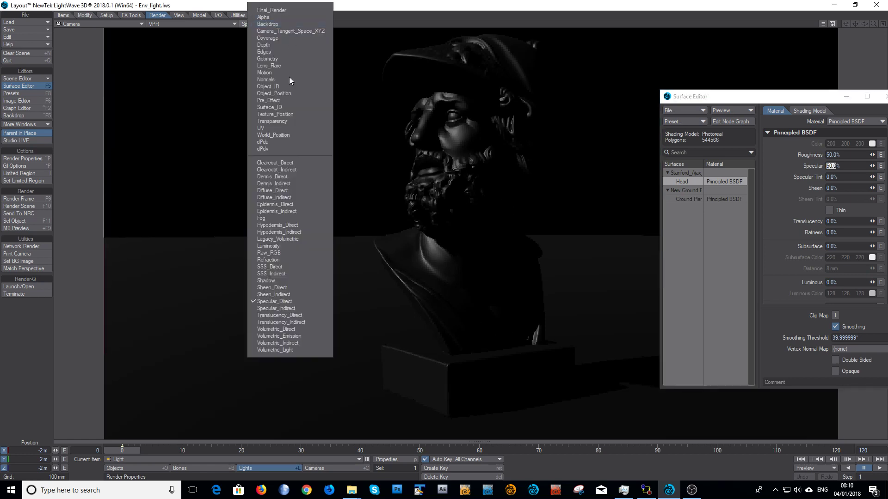
pyautogui.click(301, 308)
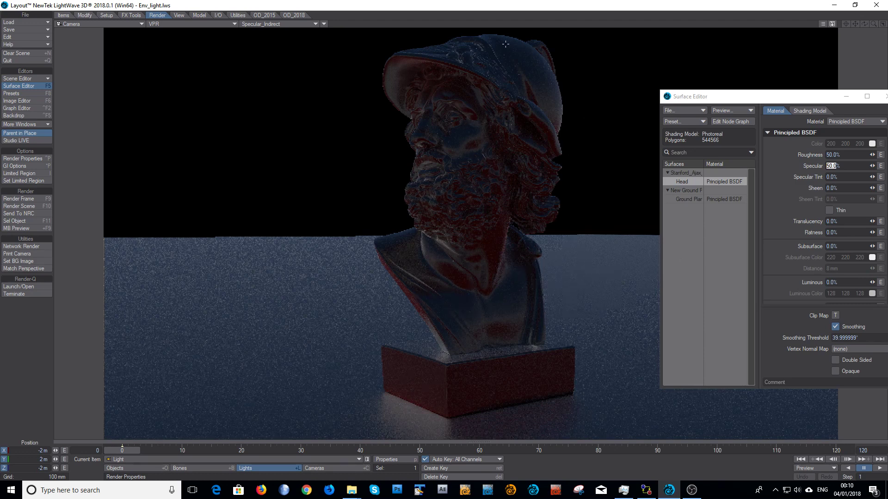
pyautogui.click(253, 24)
pyautogui.click(234, 11)
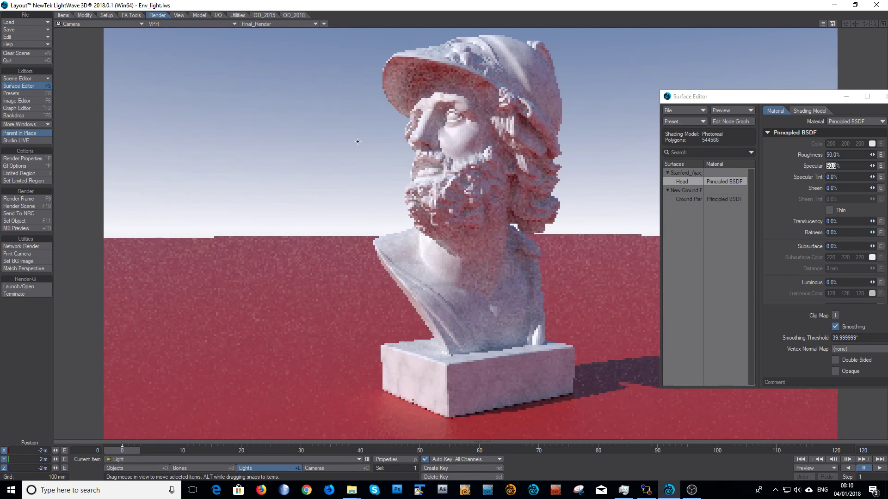
# - Disable the distant Light in the Scene Editor, then review the Backdrop settings
pyautogui.click(36, 78)
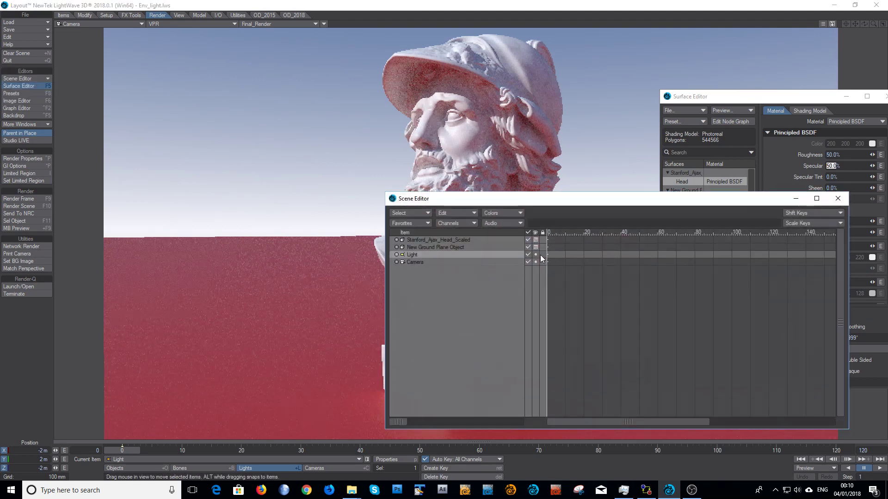
pyautogui.click(528, 254)
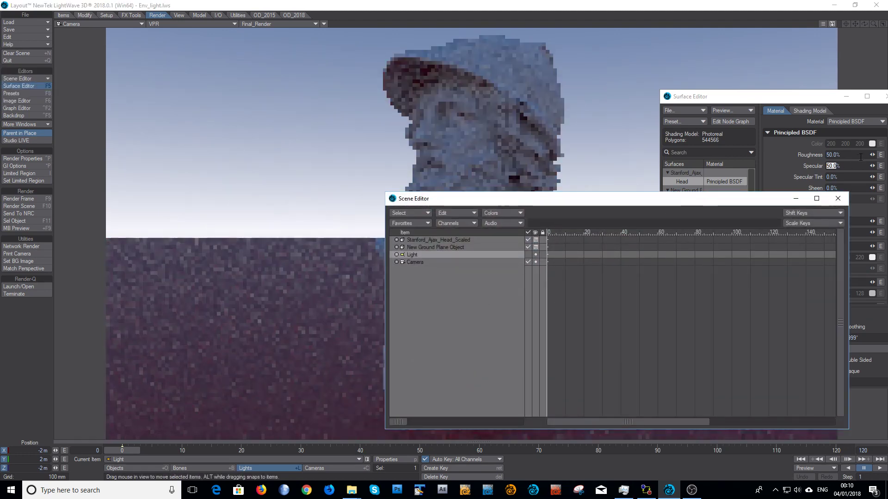
pyautogui.click(839, 204)
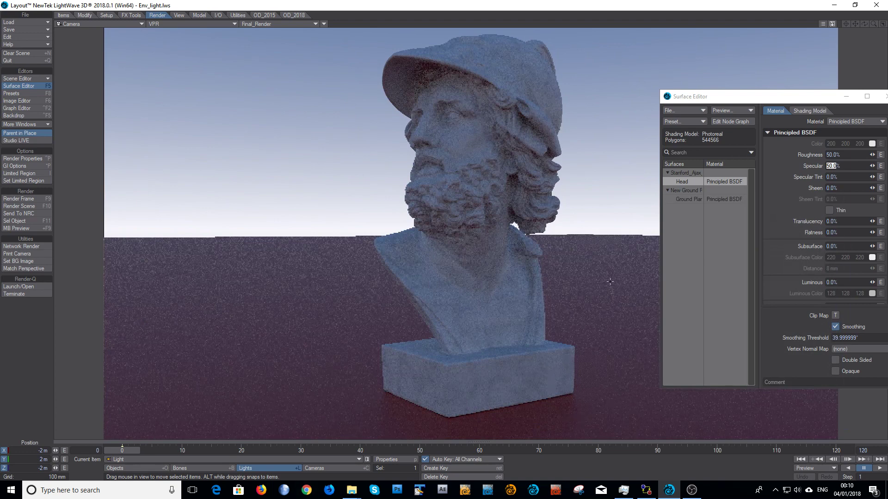
pyautogui.click(34, 114)
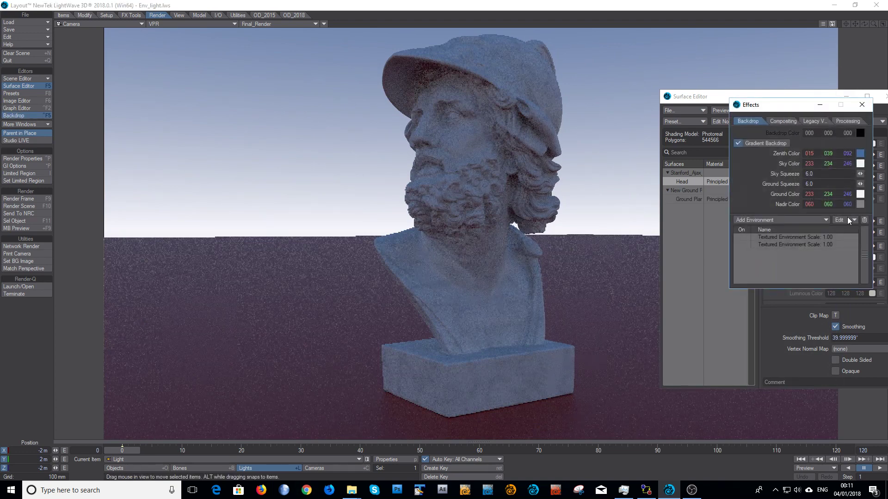
pyautogui.click(868, 110)
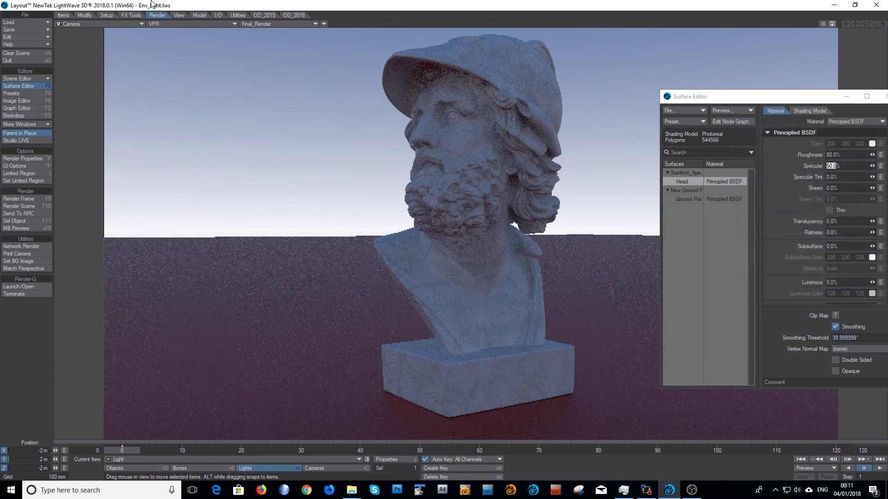
# - Cycle the preview through Diffuse_Indirect, Diffuse_Direct, Specular_Direct and Specular_Indirect buffers
pyautogui.click(301, 24)
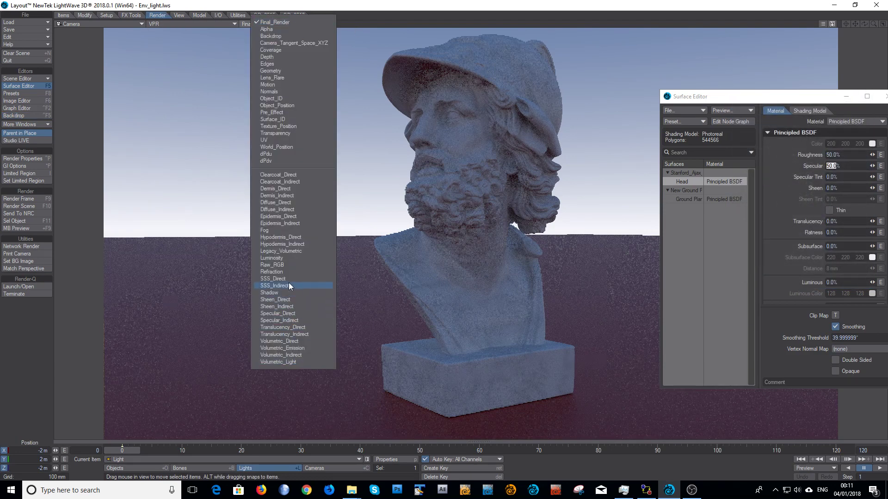
pyautogui.click(294, 211)
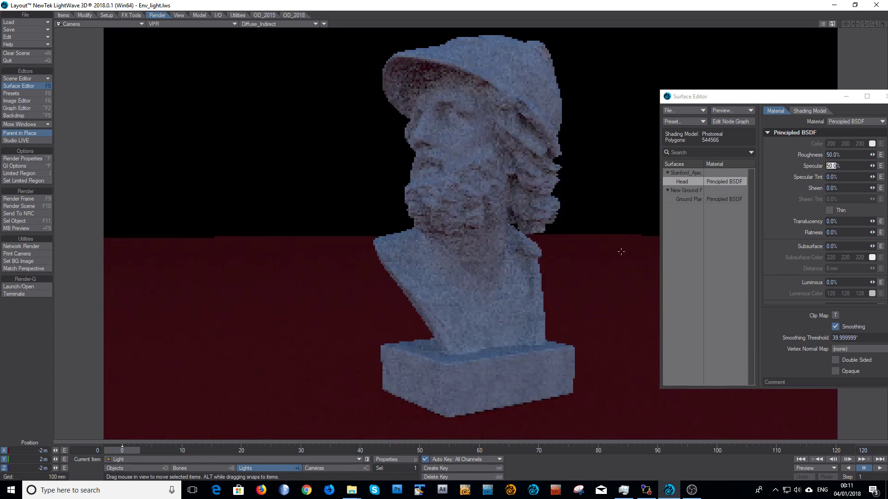
pyautogui.click(263, 24)
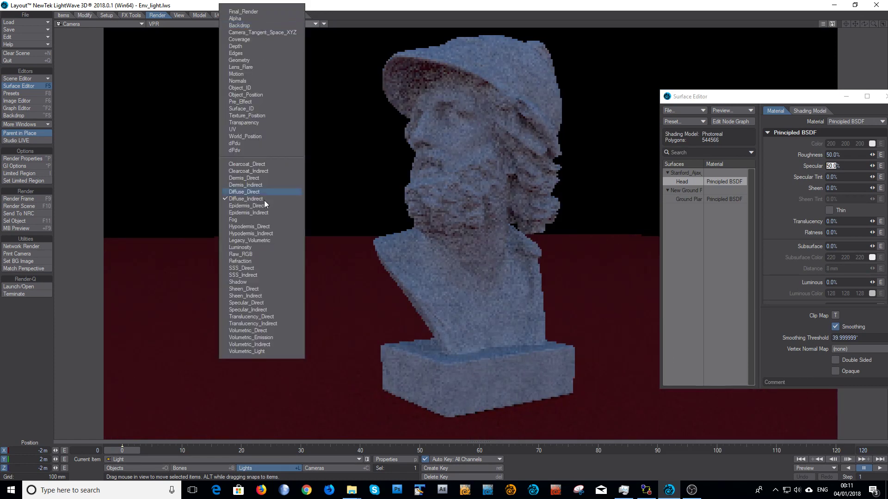
pyautogui.click(244, 192)
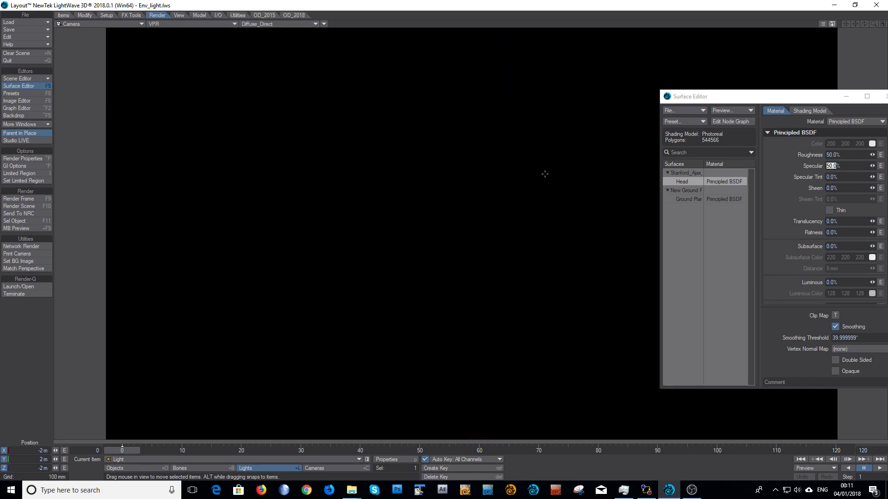
pyautogui.click(284, 24)
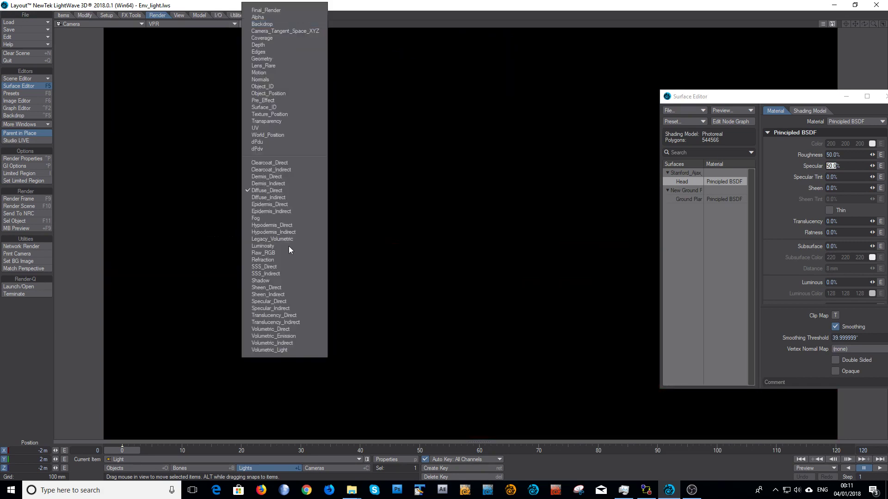
pyautogui.click(287, 302)
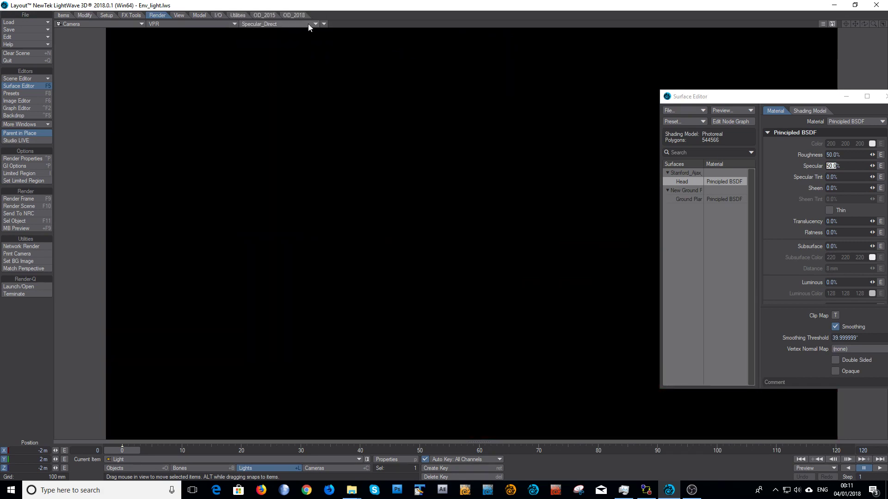
pyautogui.click(307, 24)
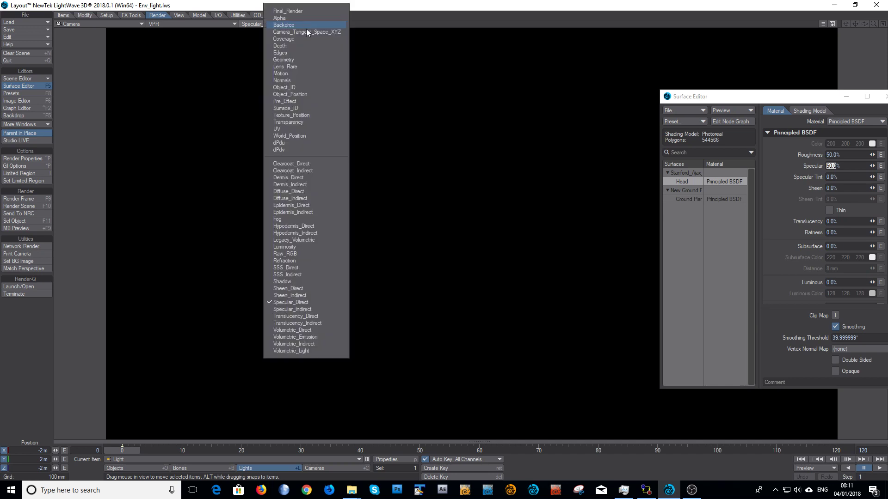
pyautogui.click(307, 310)
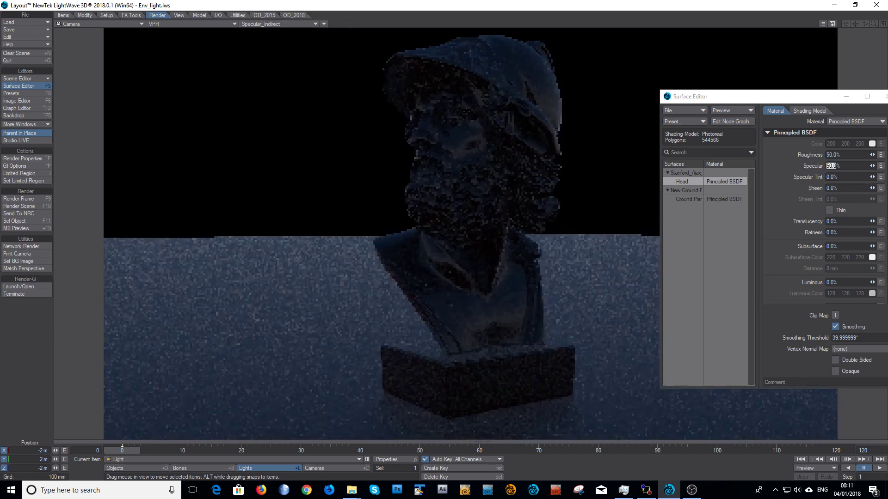
# - Return to Final_Render, enable the first Textured Environment backdrop, then select the Ground Plane surface
pyautogui.click(274, 24)
pyautogui.click(273, 10)
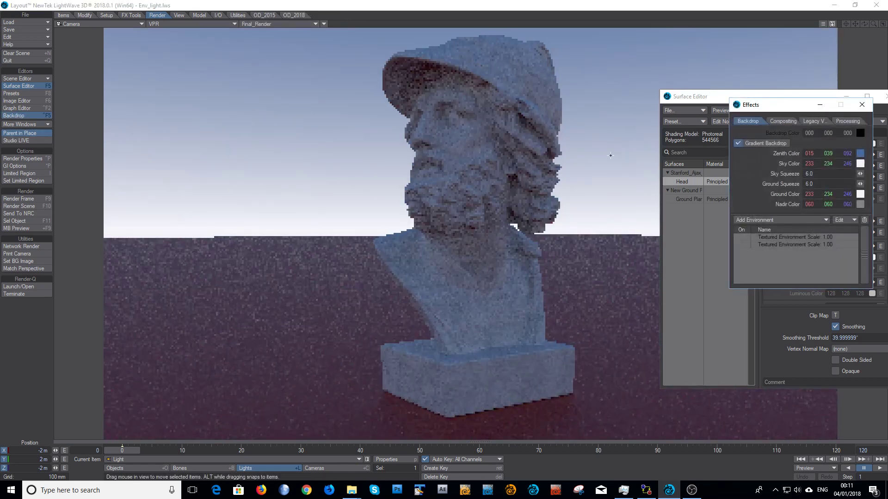
pyautogui.click(740, 236)
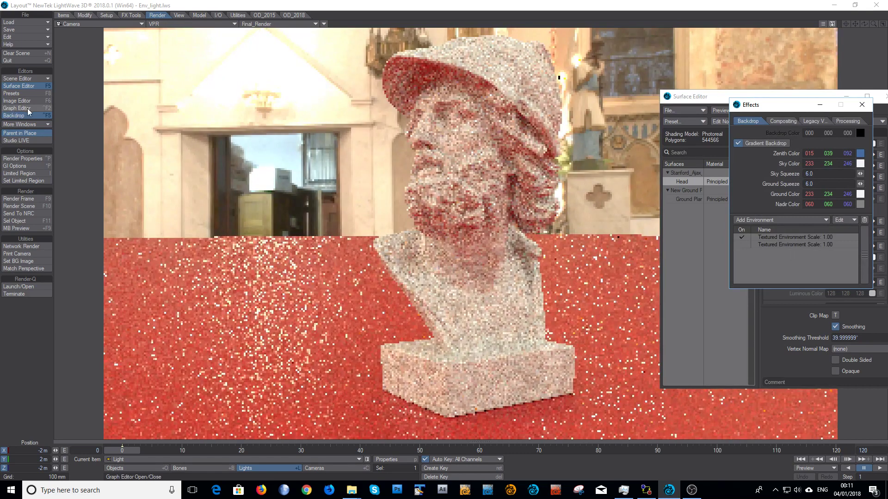
pyautogui.click(861, 104)
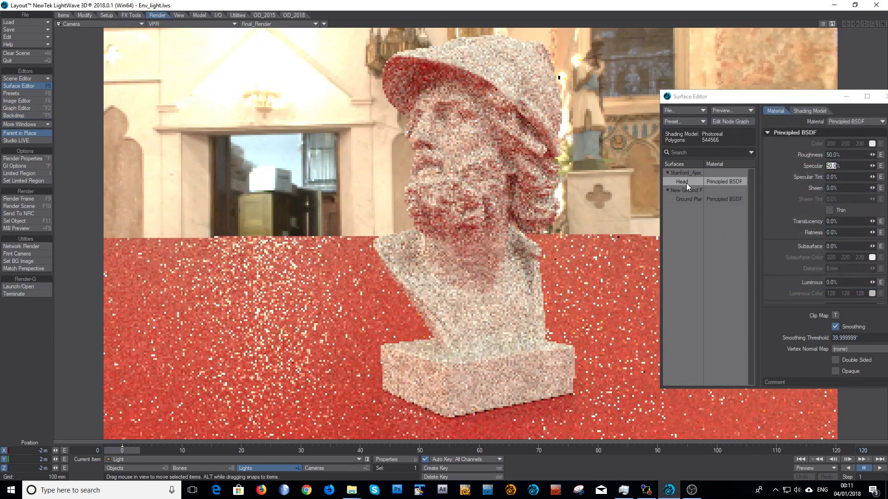
pyautogui.click(684, 198)
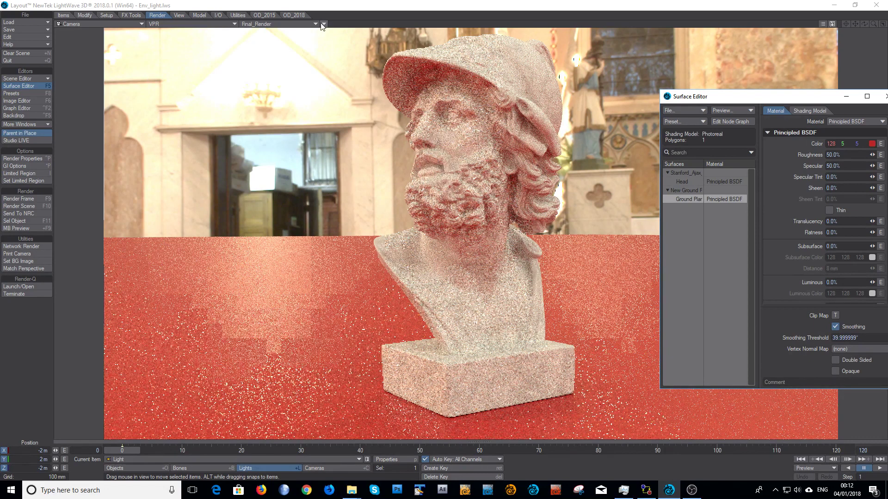
# - Preview only the Specular_Indirect buffer of the bust in the church environment
pyautogui.click(306, 23)
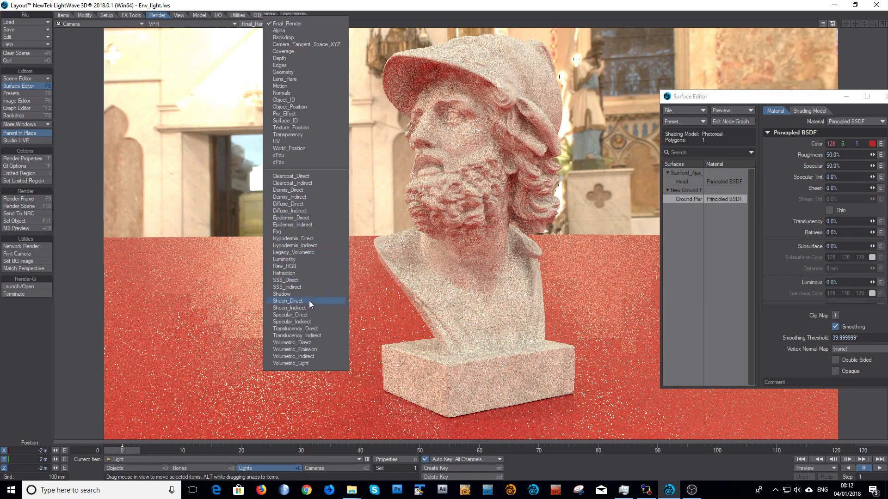
pyautogui.click(309, 321)
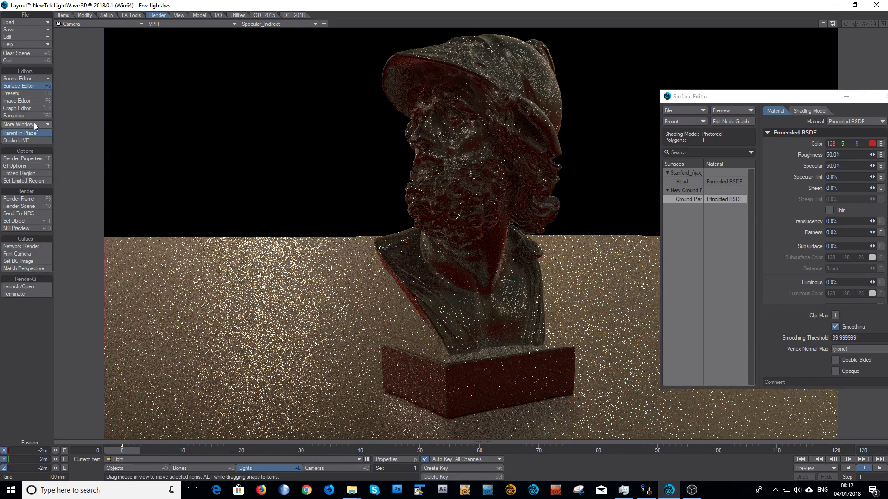
# - Return to Final_Render and swap the backdrop from the first to the second Textured Environment
pyautogui.click(259, 23)
pyautogui.click(255, 12)
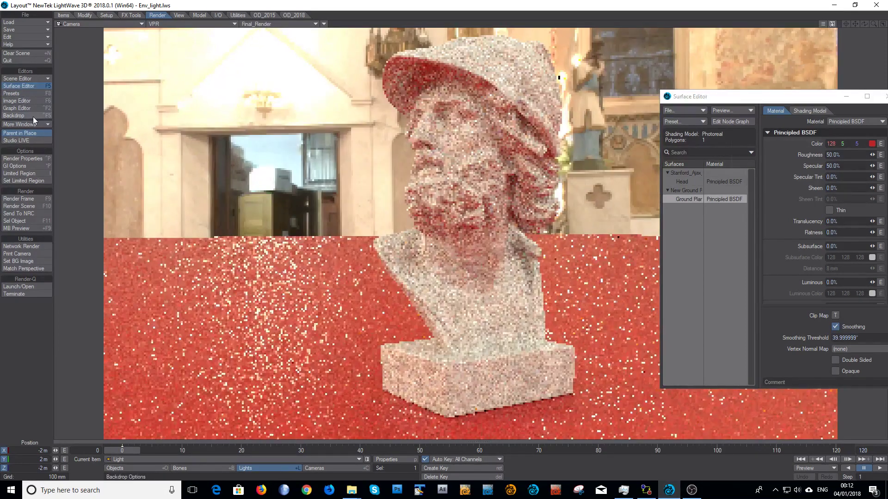
pyautogui.click(32, 116)
pyautogui.click(741, 237)
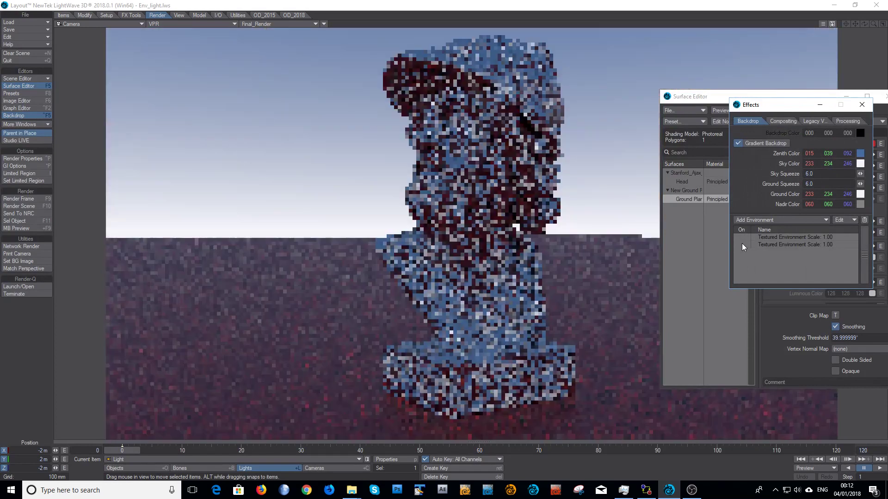
pyautogui.click(741, 244)
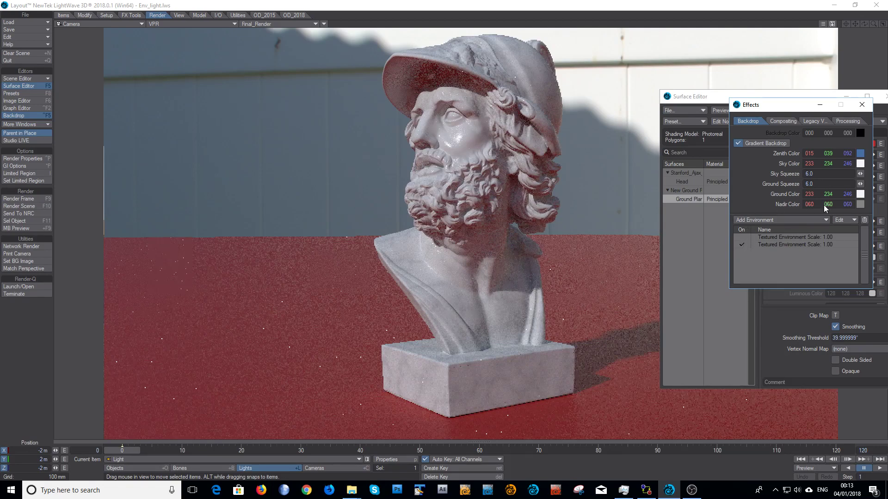
# - Check Specular_Indirect, then switch the backdrop back to the first Textured Environment
pyautogui.click(286, 24)
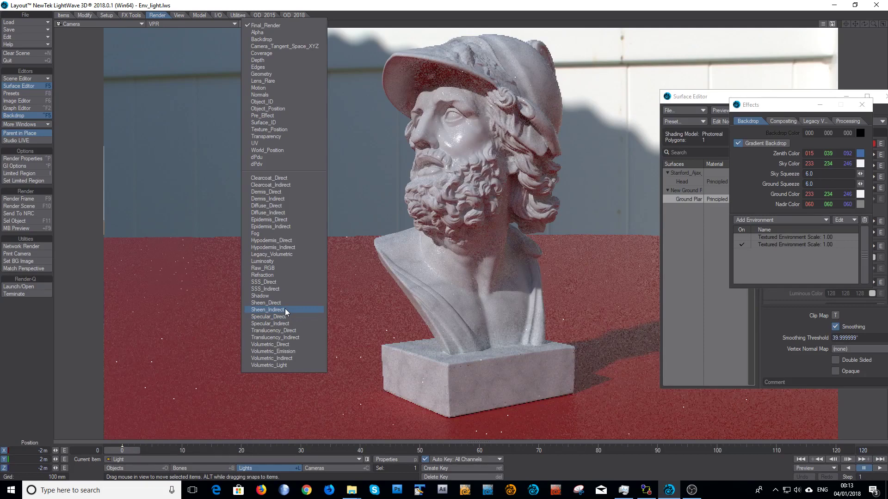
pyautogui.click(287, 324)
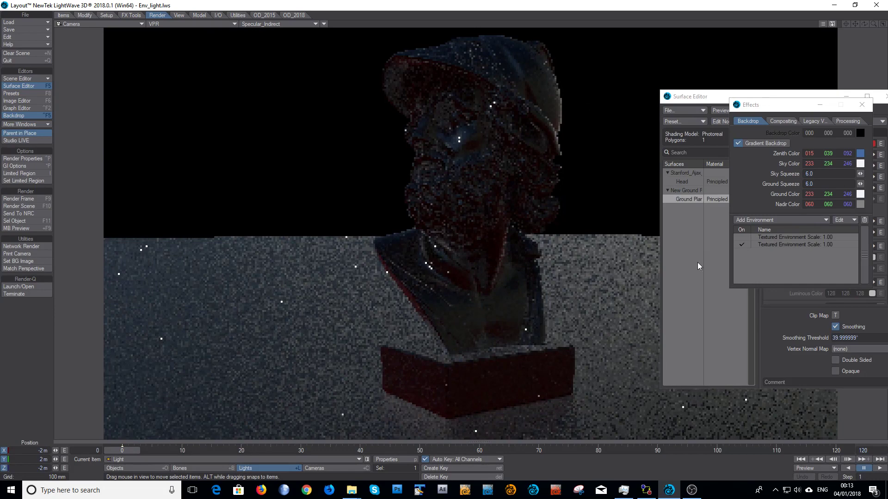
pyautogui.click(741, 244)
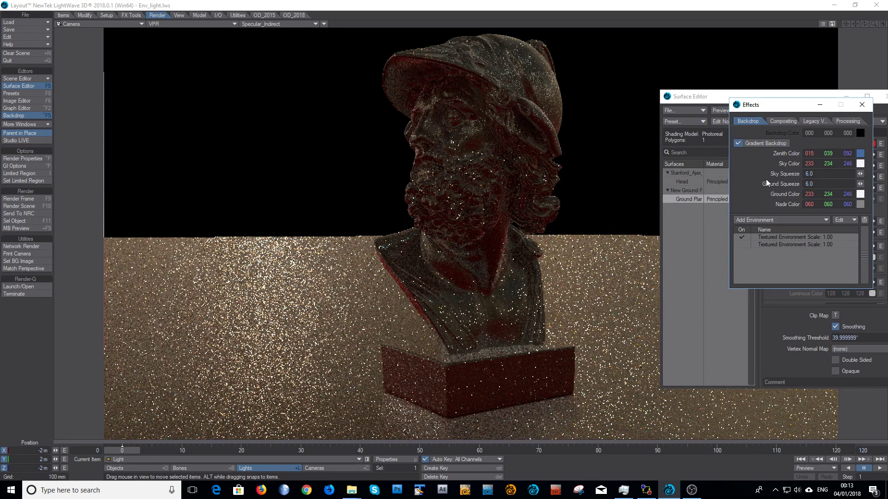
pyautogui.click(256, 23)
# - Return the preview to Final_Render and add an environment light named Environment
pyautogui.click(256, 13)
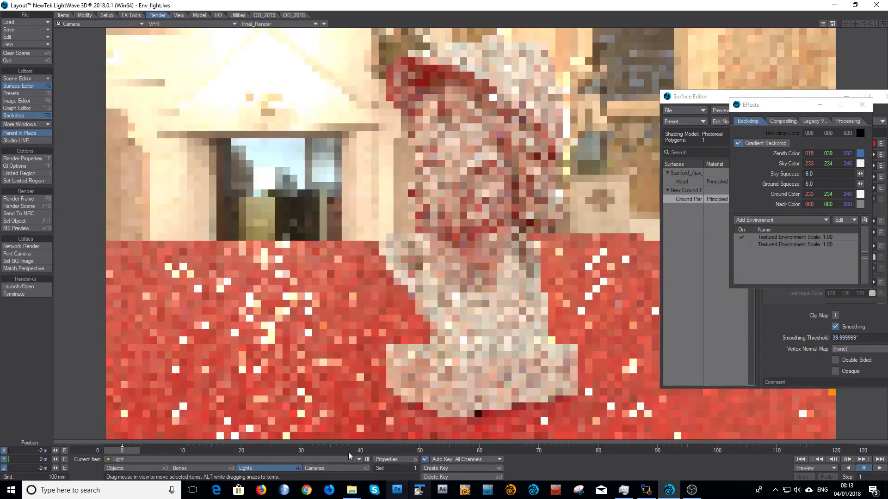
pyautogui.click(63, 15)
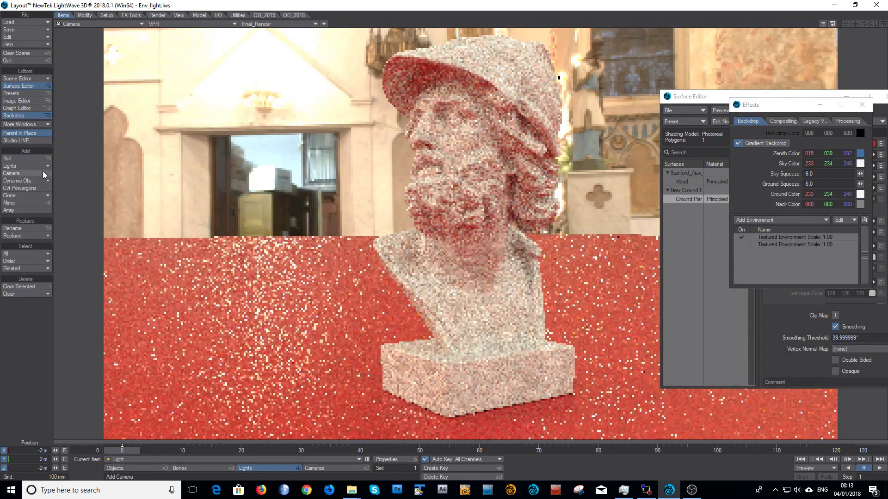
pyautogui.click(38, 165)
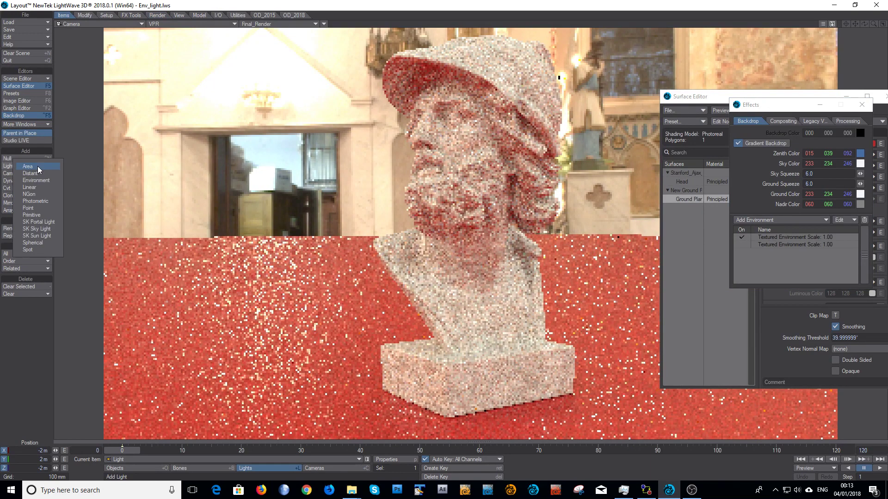
pyautogui.click(46, 181)
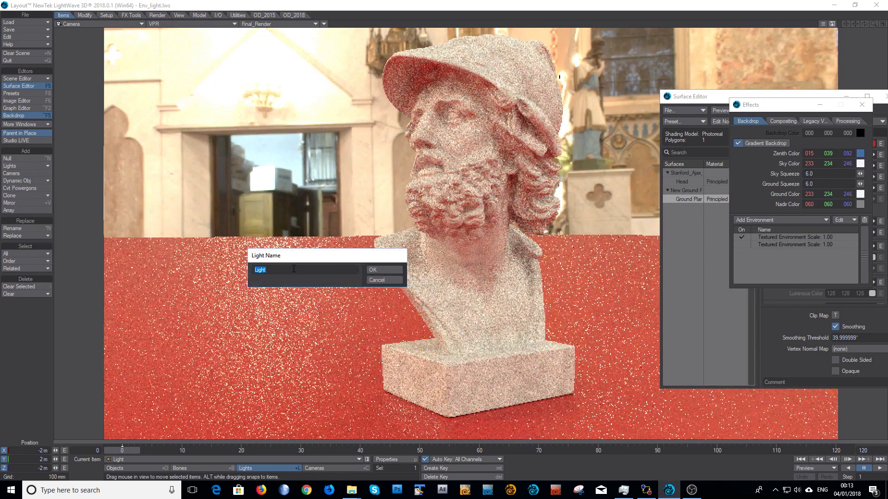
pyautogui.write('Environment')
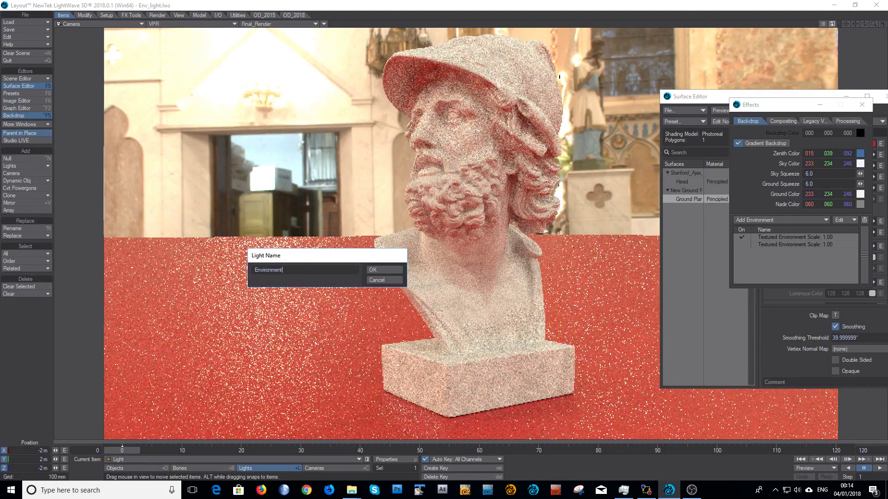
pyautogui.click(389, 267)
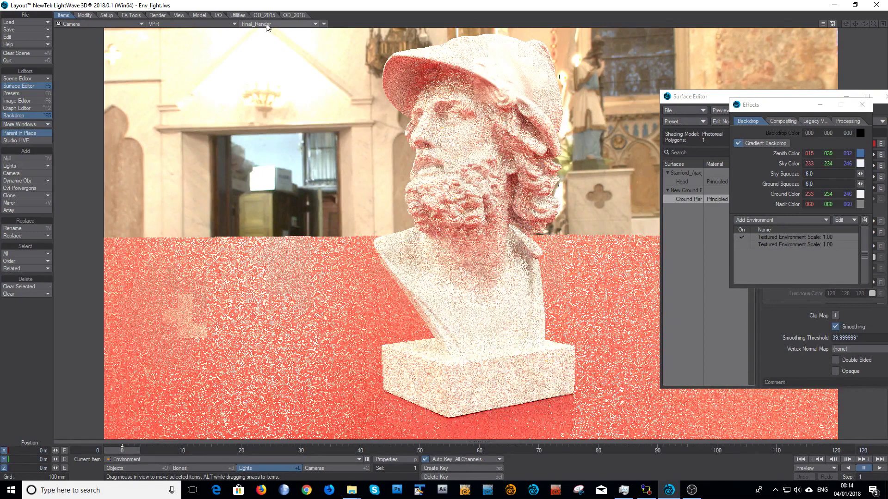
# - Open the scene item overview briefly, then close it
pyautogui.click(28, 79)
pyautogui.click(55, 95)
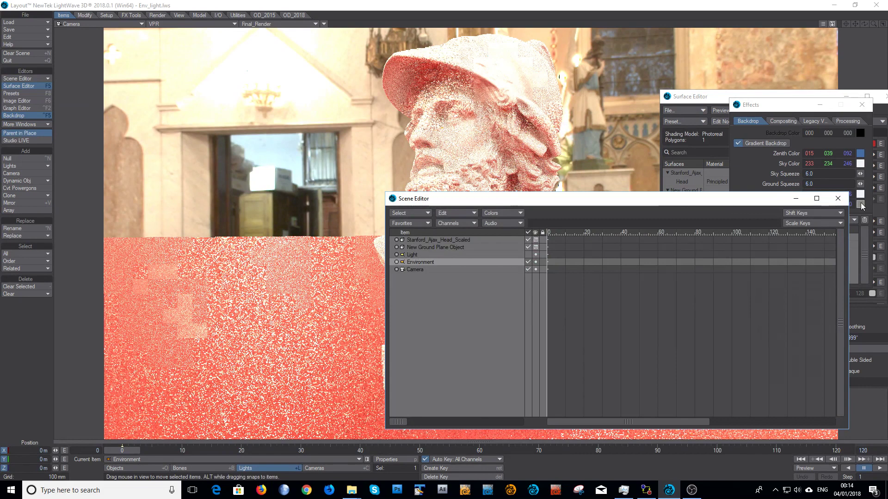
pyautogui.click(838, 198)
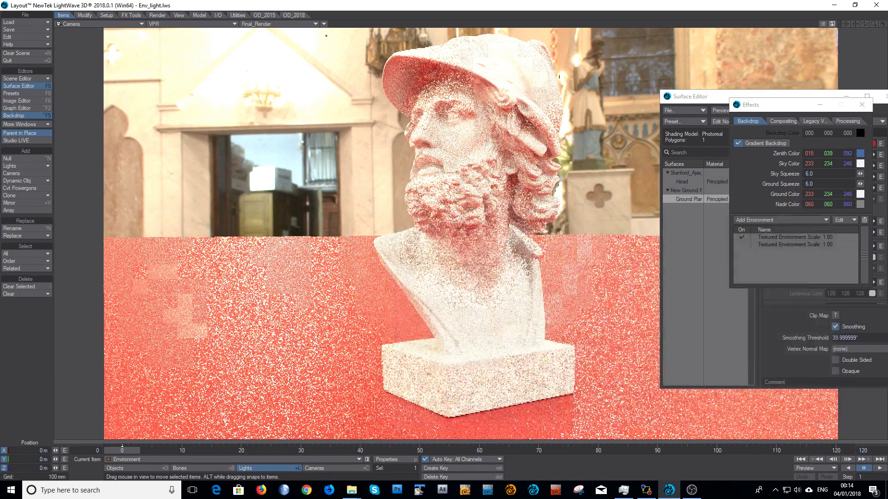
# - Preview the Diffuse_Direct buffer, compare with Diffuse_Indirect, then return to Diffuse_Direct
pyautogui.click(303, 26)
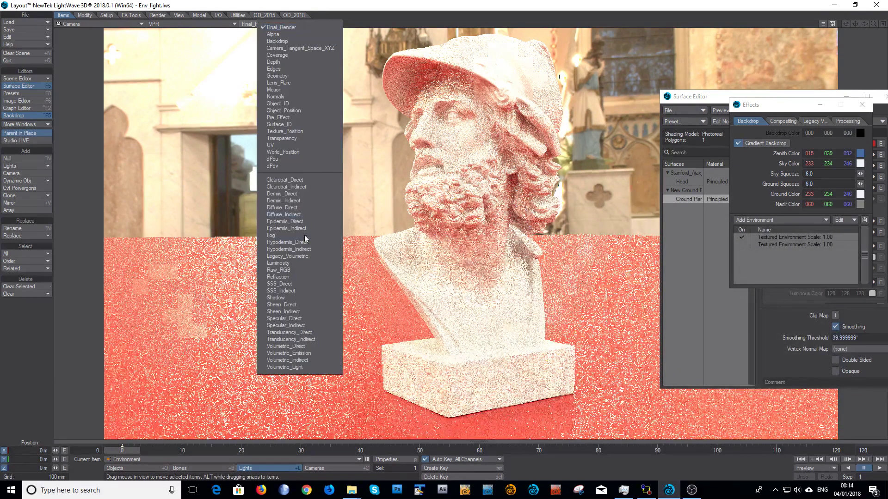
pyautogui.click(296, 207)
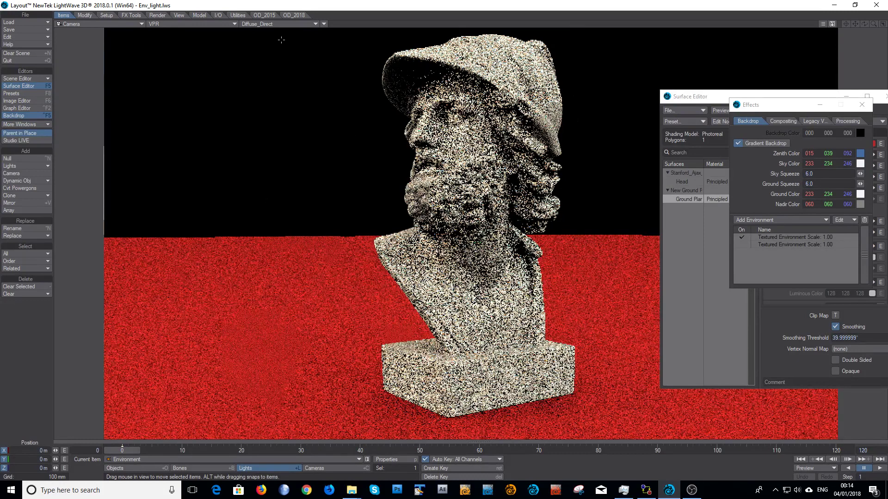
pyautogui.click(288, 23)
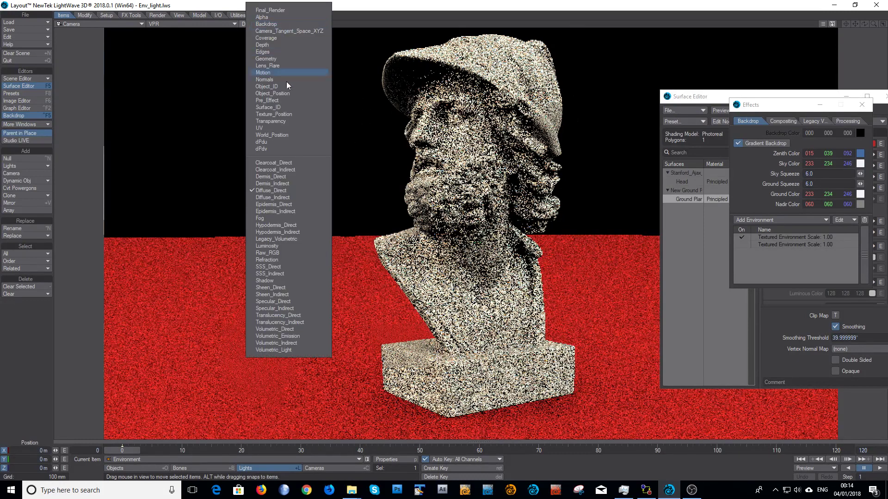
pyautogui.click(289, 197)
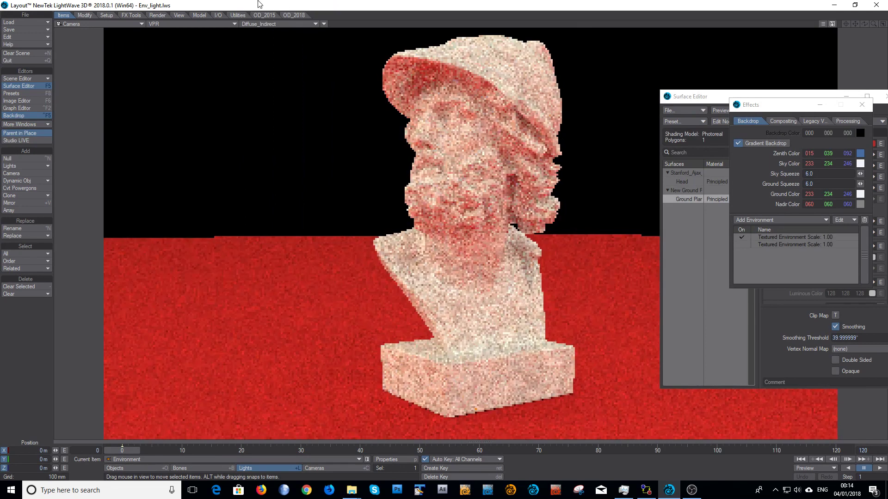
pyautogui.click(267, 24)
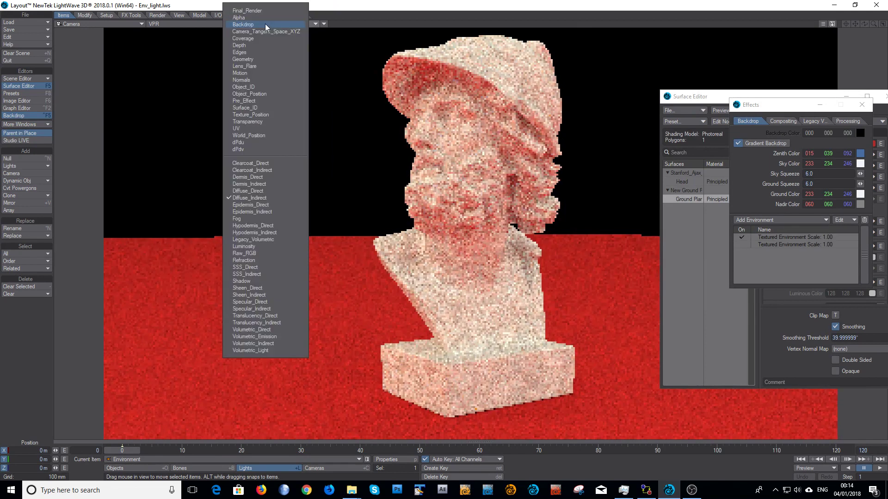
pyautogui.click(262, 192)
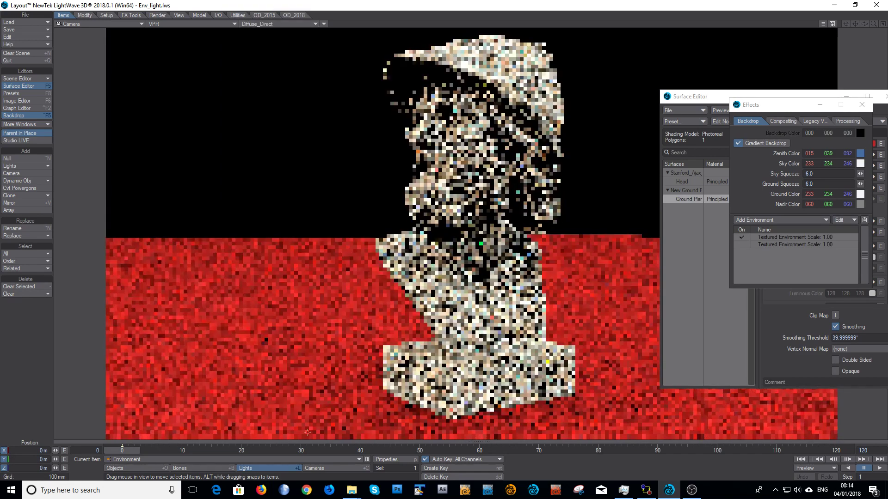
# - Raise the Environment light's Samples from 4 to 16 in Light Properties
pyautogui.click(396, 459)
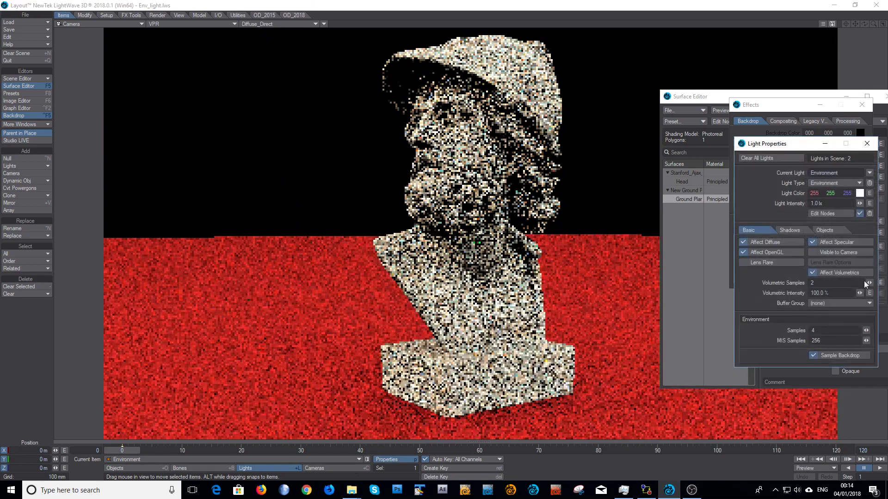
pyautogui.click(825, 330)
pyautogui.write('16')
pyautogui.press('Tab')
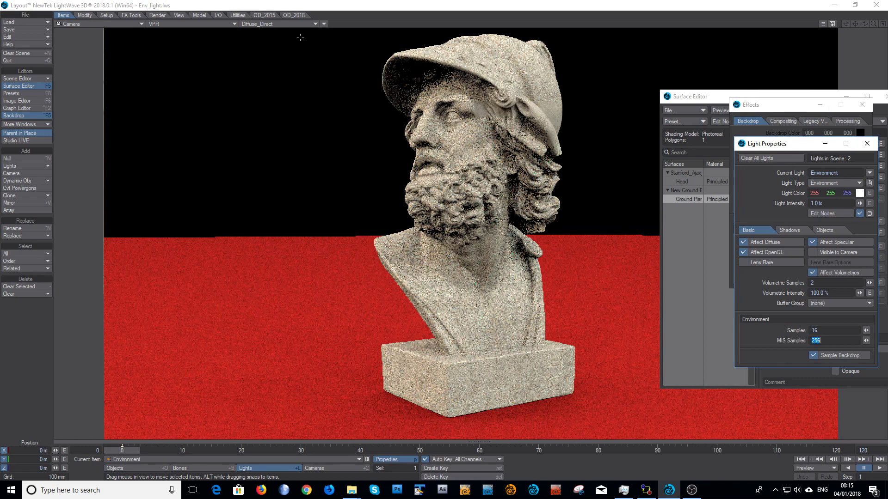
pyautogui.click(290, 22)
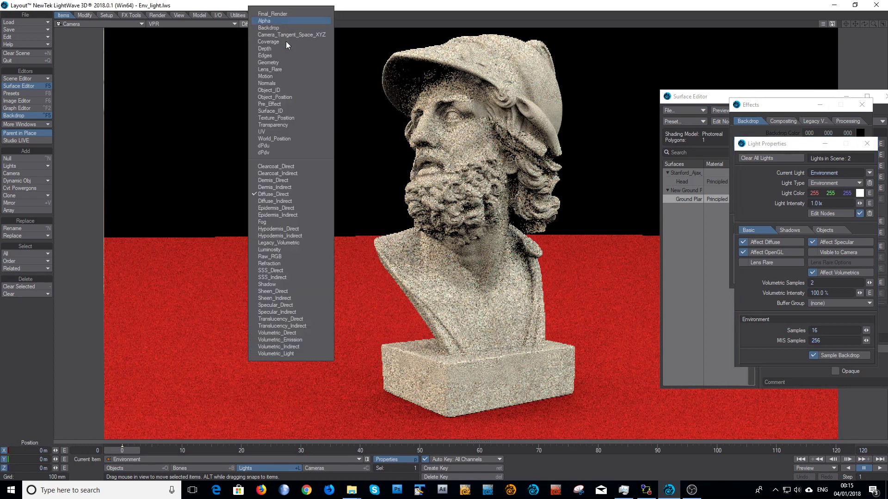
# - Preview the Specular_Indirect buffer, then the Specular_Direct buffer
pyautogui.click(300, 312)
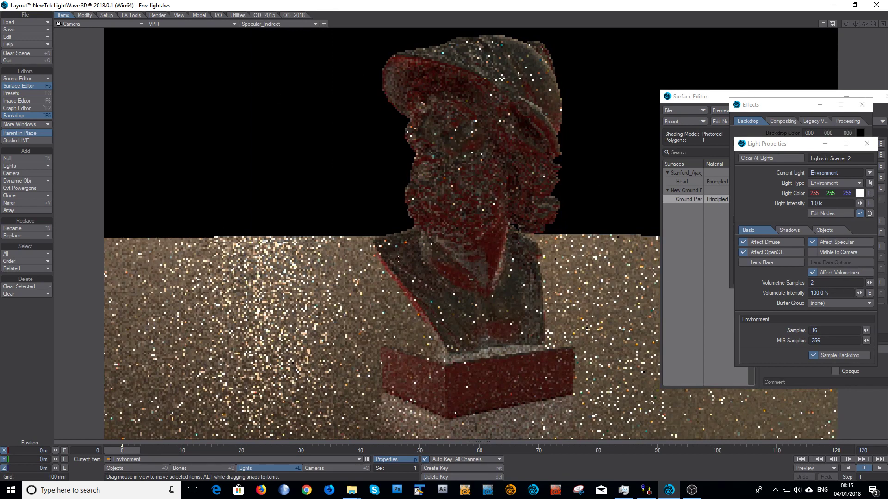
pyautogui.click(279, 22)
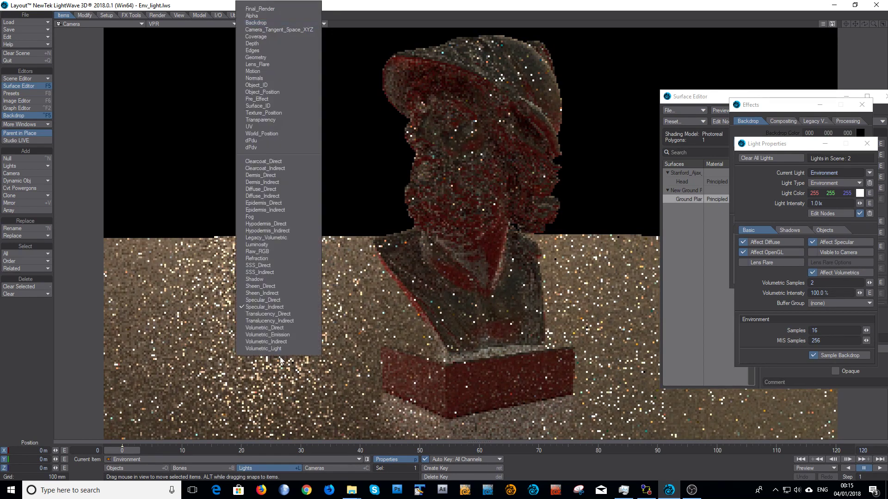
pyautogui.click(279, 301)
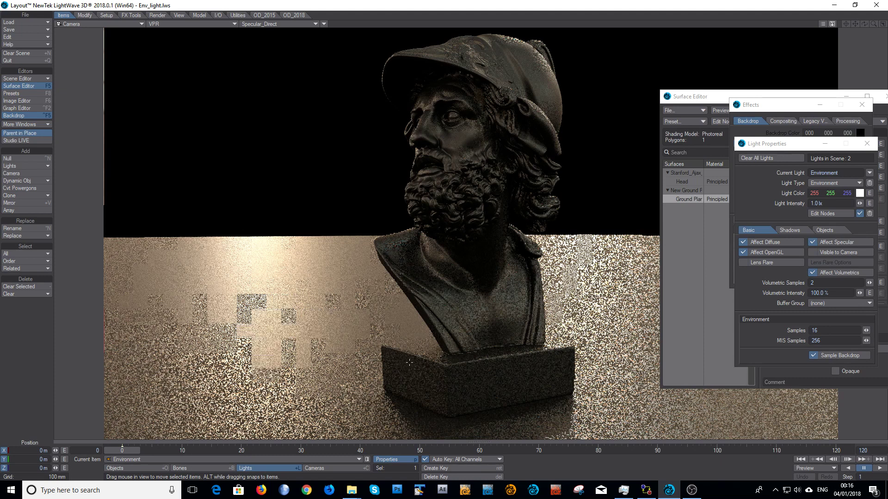
# - Return the preview to Final_Render, close Light Properties and Effects, and open Global Illumination render properties
pyautogui.click(250, 23)
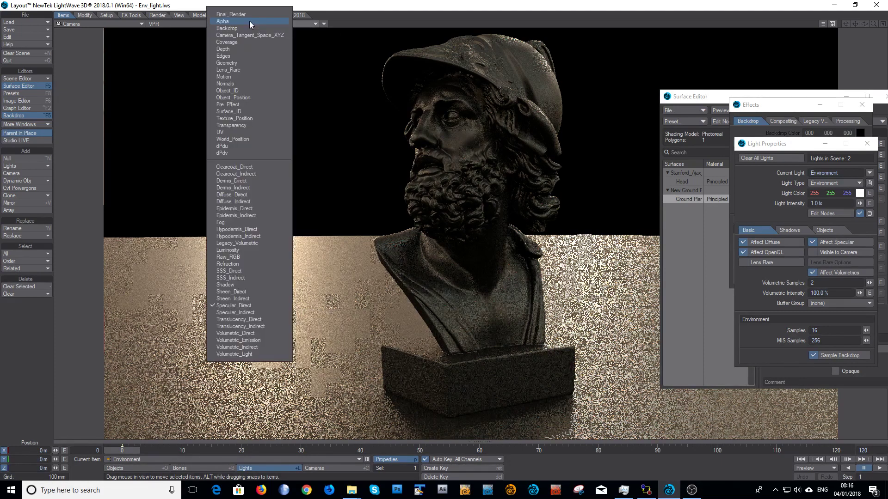
pyautogui.click(251, 14)
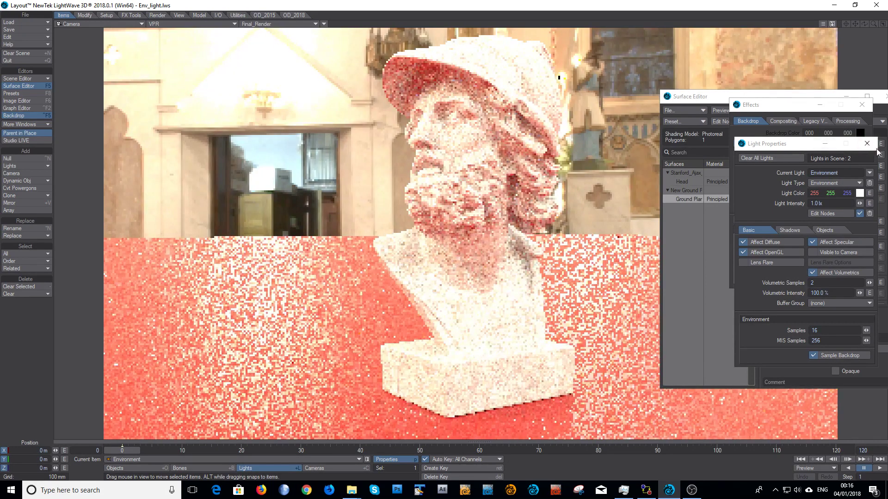
pyautogui.click(867, 143)
pyautogui.click(862, 105)
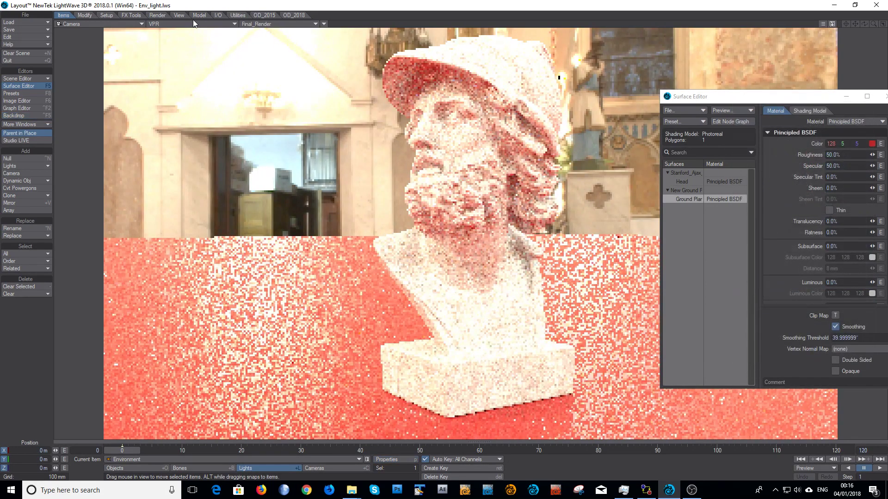
pyautogui.click(157, 15)
pyautogui.click(41, 158)
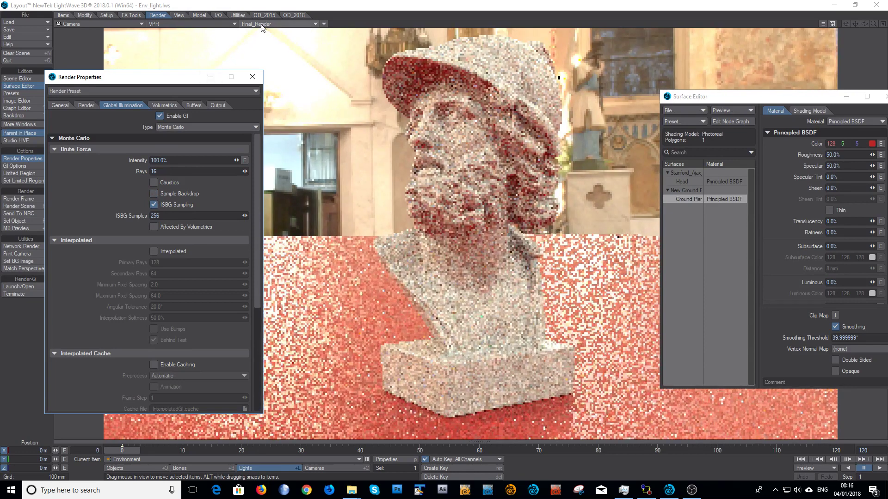
# - Preview Diffuse_Direct, then Diffuse_Indirect to see red floor bounce light on the bust
pyautogui.click(261, 27)
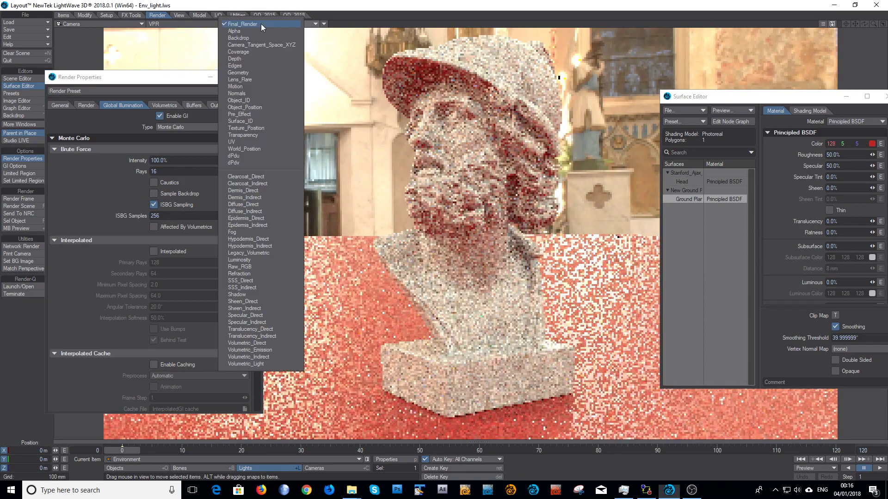
pyautogui.click(263, 204)
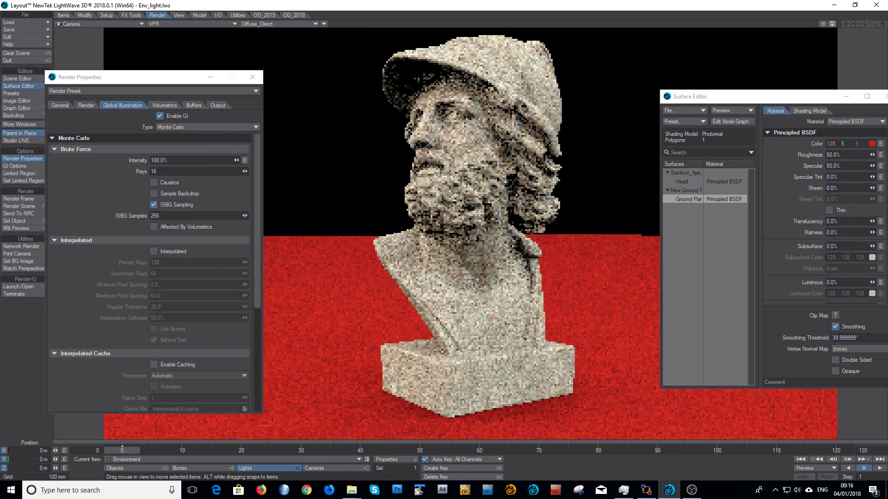
pyautogui.click(263, 24)
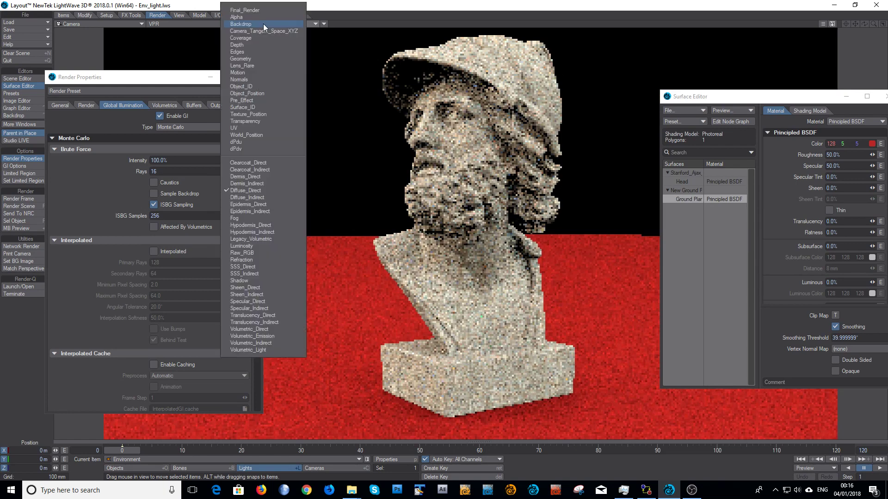
pyautogui.click(263, 197)
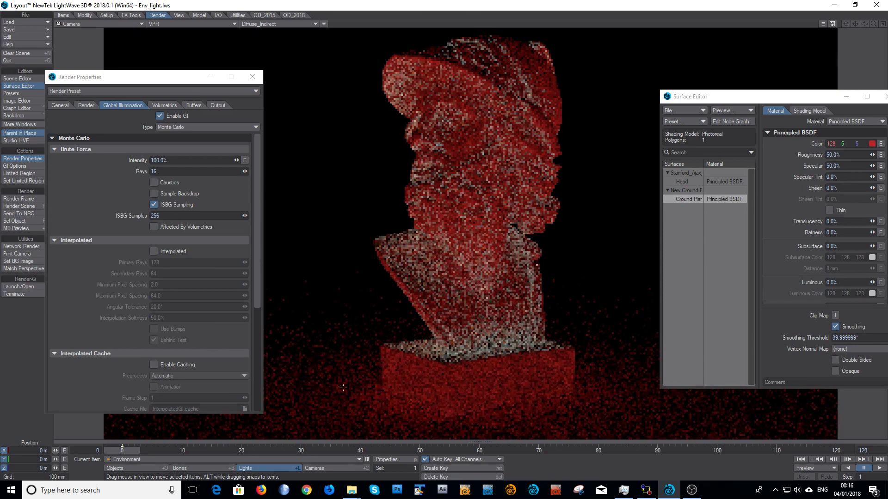
# - Show the VPR Render settings with Diffuse Bounces at 4 and preview Specular_Direct
pyautogui.click(86, 105)
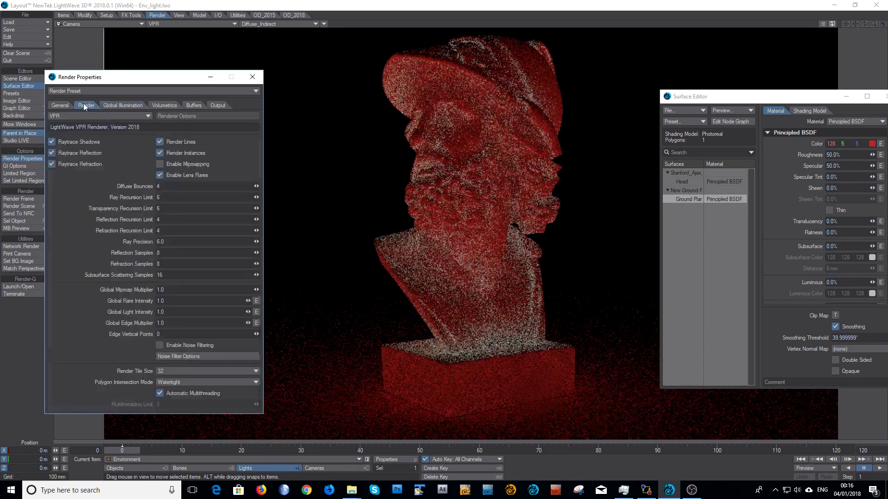
pyautogui.click(167, 186)
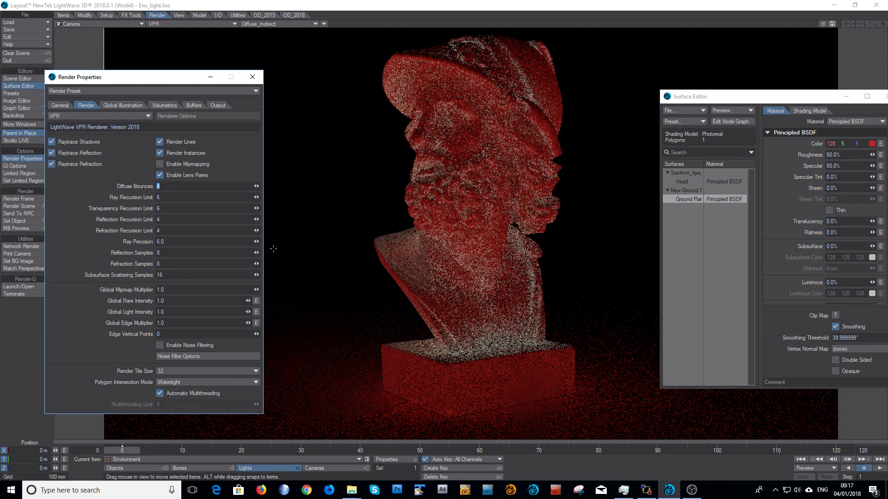
pyautogui.click(295, 23)
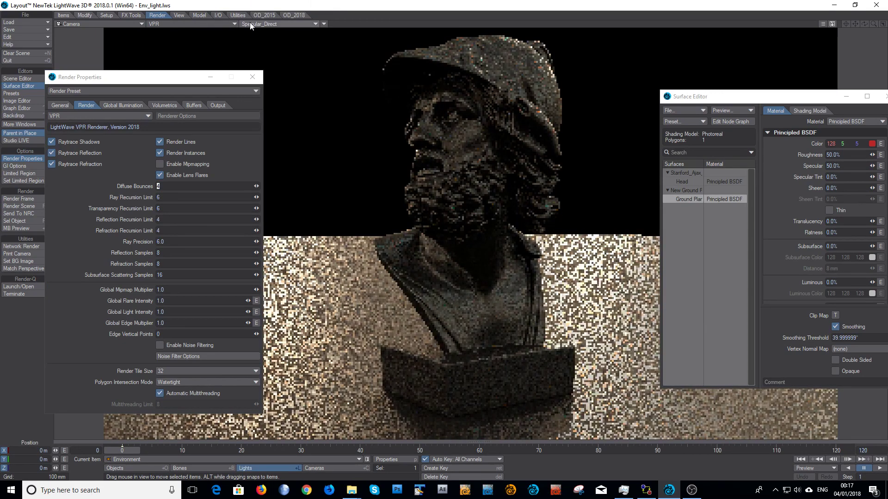
# - Check Specular_Indirect, then set the Head and Ground Plane reflections to raytrace only
pyautogui.click(250, 23)
pyautogui.click(245, 307)
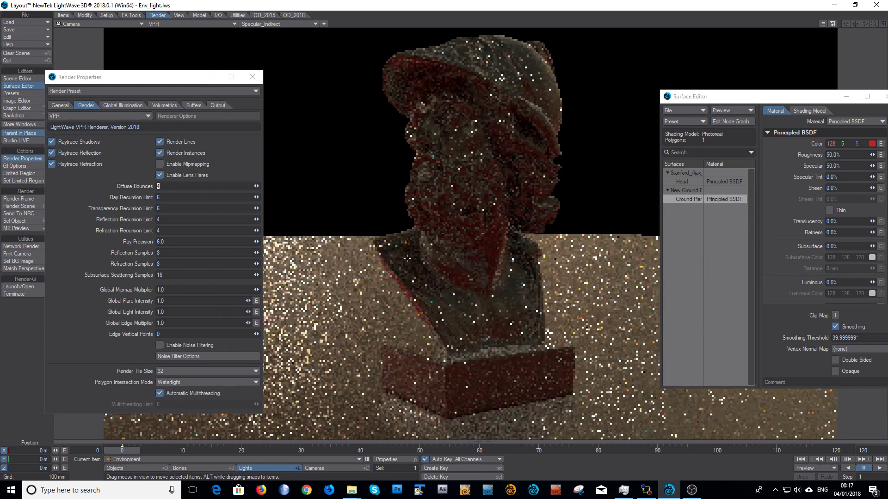
pyautogui.click(809, 111)
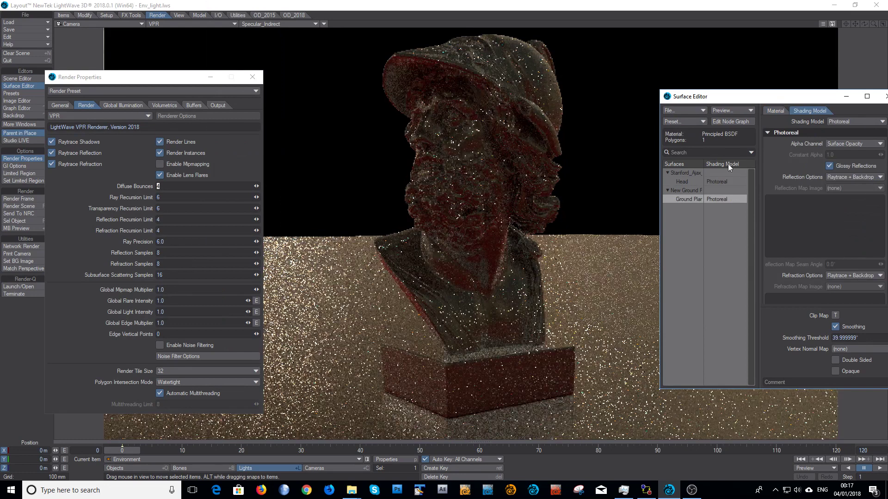
pyautogui.click(687, 182)
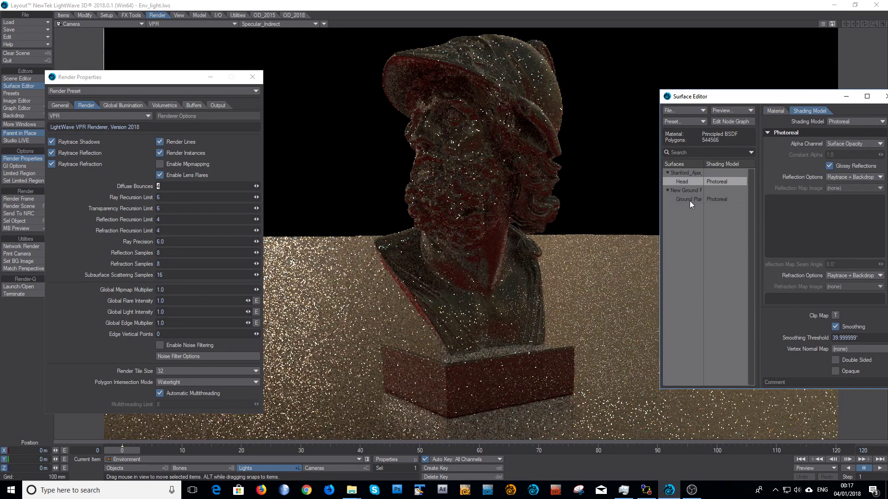
pyautogui.keyDown('ctrl'); pyautogui.click(689, 201); pyautogui.keyUp('ctrl')
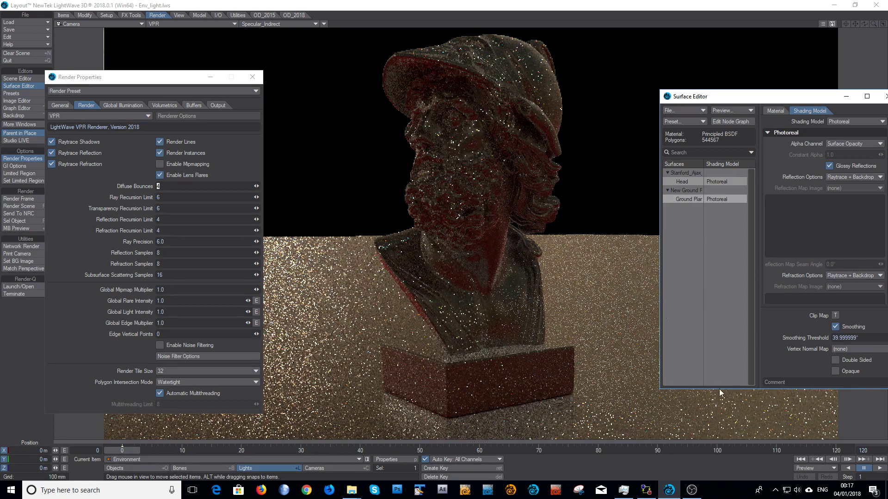
pyautogui.click(860, 176)
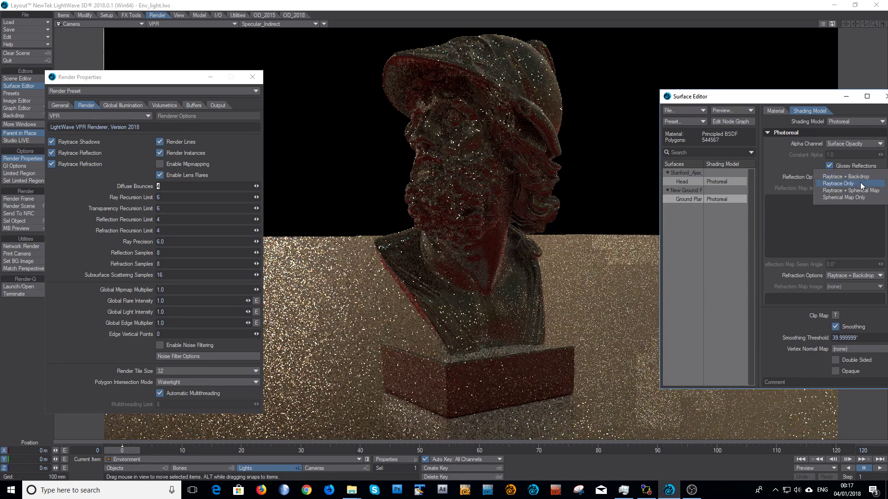
pyautogui.click(860, 183)
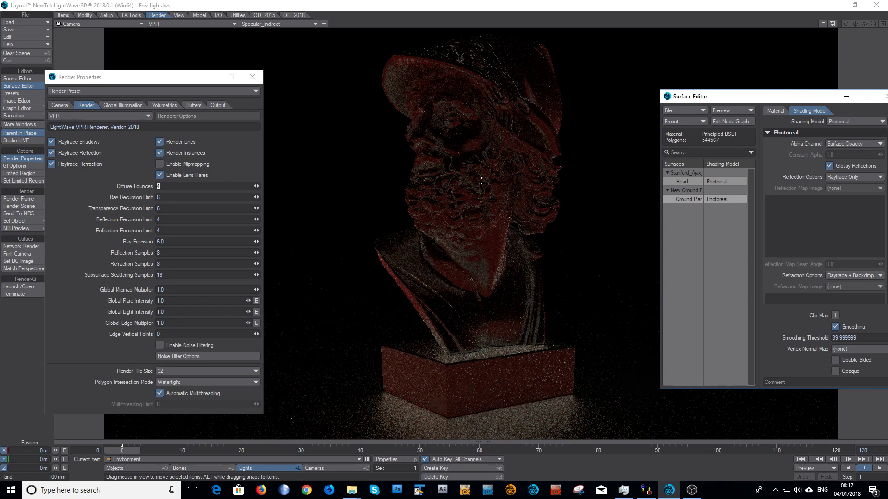
# - Preview the Specular_Direct buffer, then return the preview to Final_Render
pyautogui.click(271, 23)
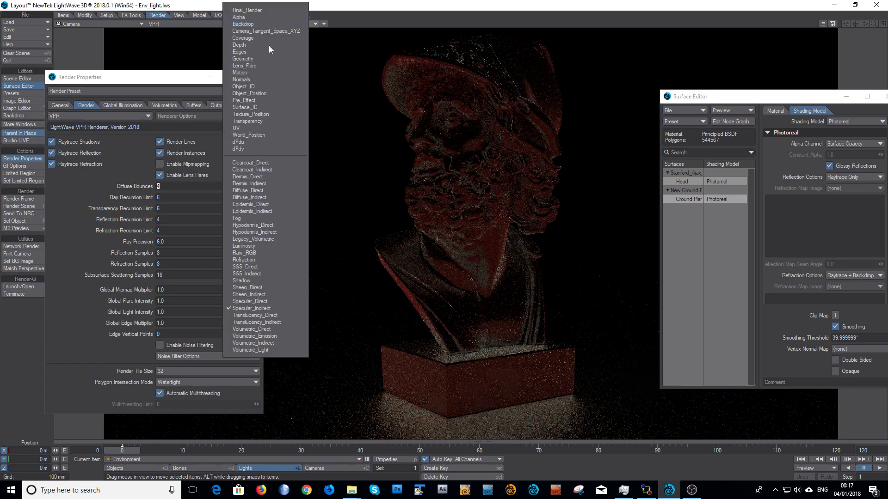
pyautogui.click(258, 301)
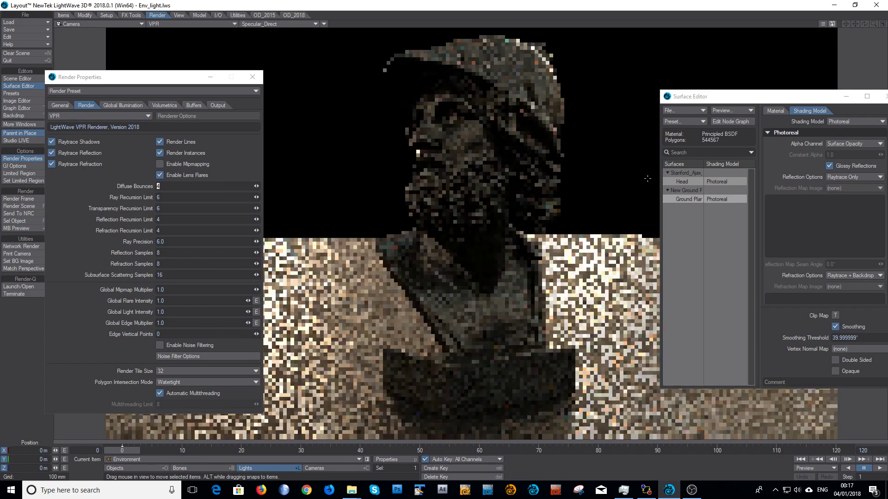
pyautogui.click(249, 24)
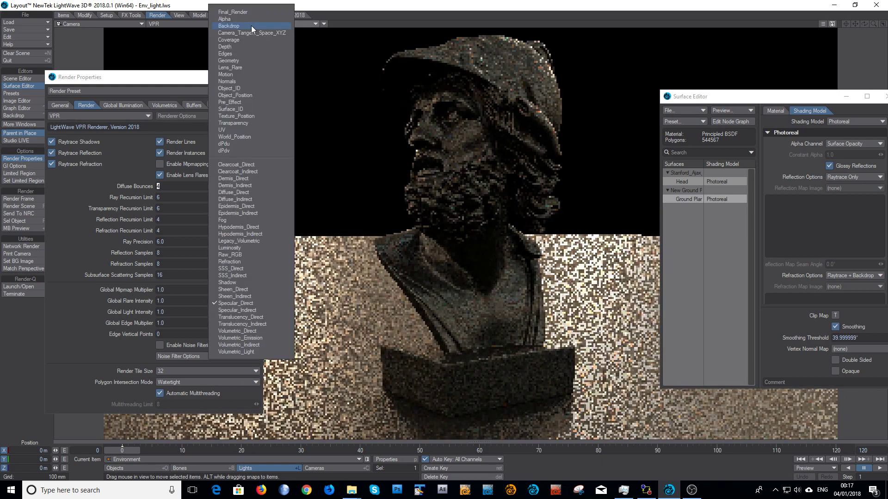
pyautogui.click(252, 12)
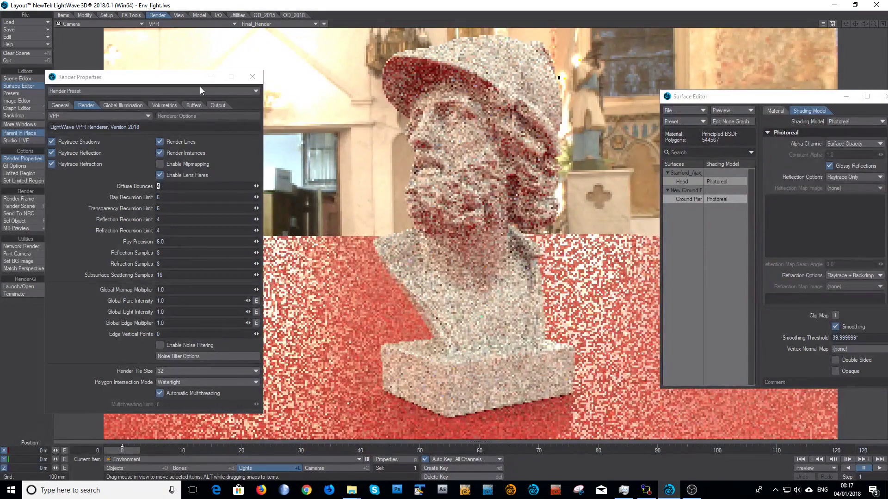
# - Move the Render Properties window aside and close it
pyautogui.moveTo(160, 81); pyautogui.dragTo(126, 83)
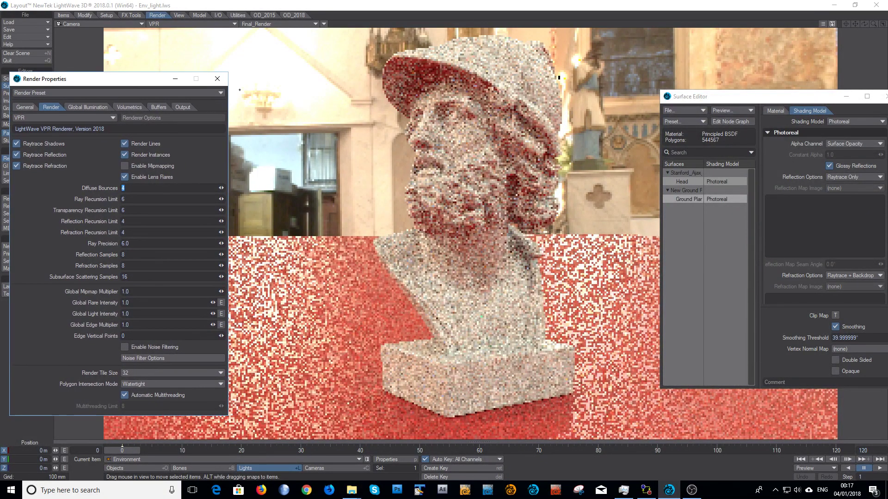
pyautogui.click(217, 79)
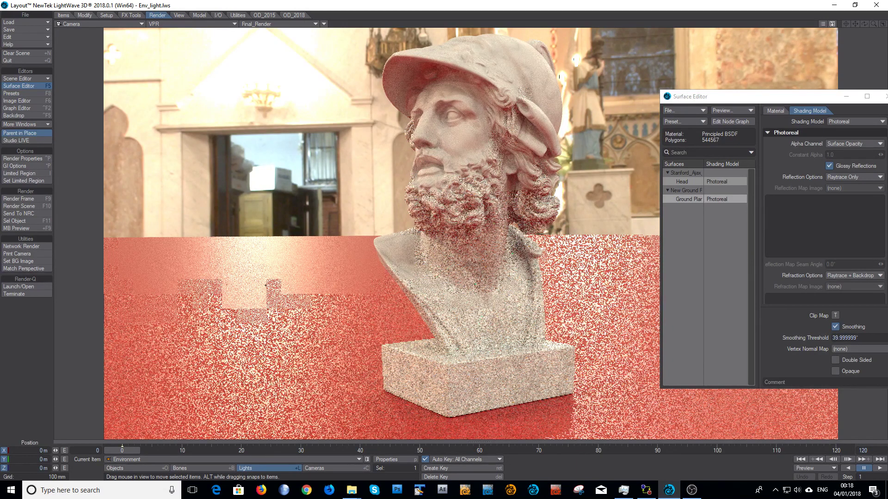
# - Set the Ground Plane surface roughness to 10% and open the Environment light's properties
pyautogui.click(689, 198)
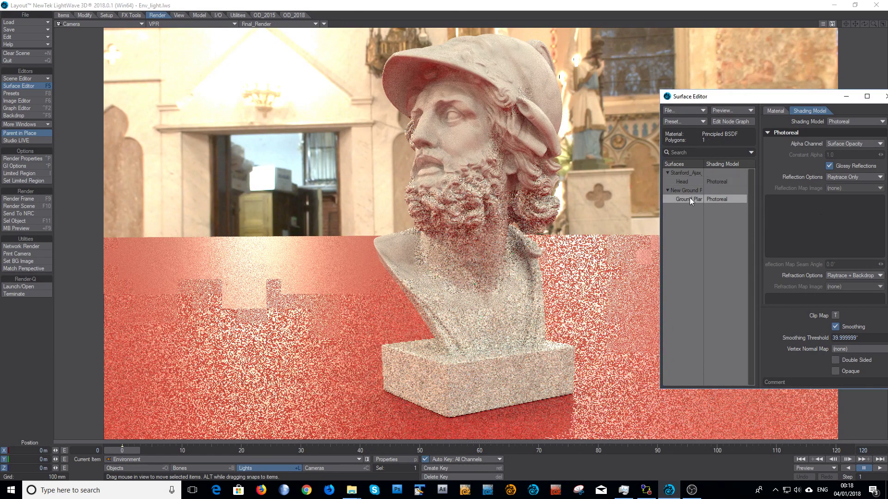
pyautogui.click(771, 111)
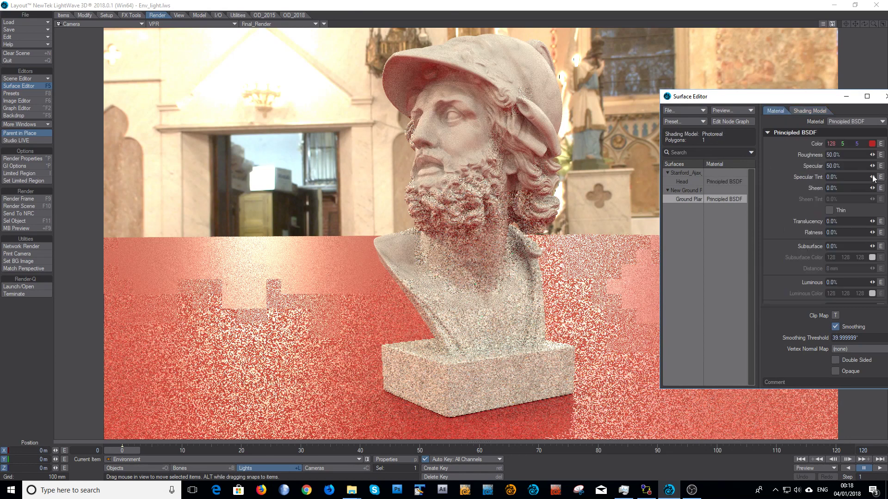
pyautogui.click(844, 154)
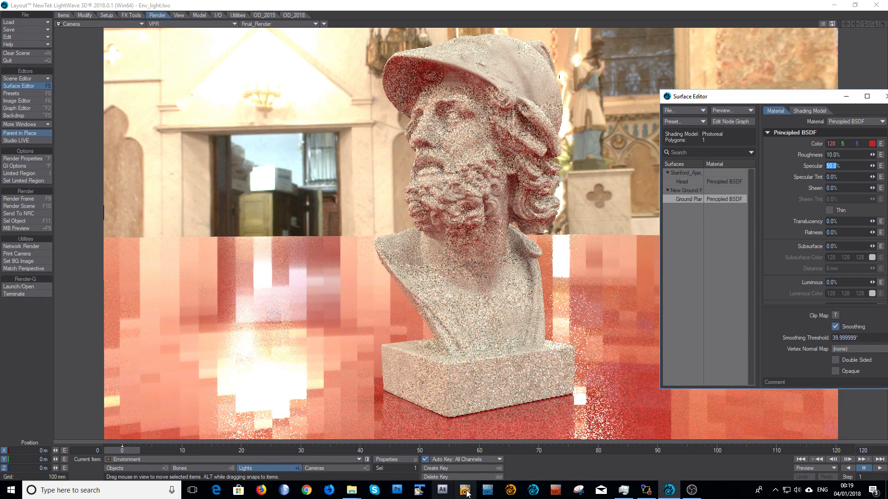
pyautogui.click(385, 460)
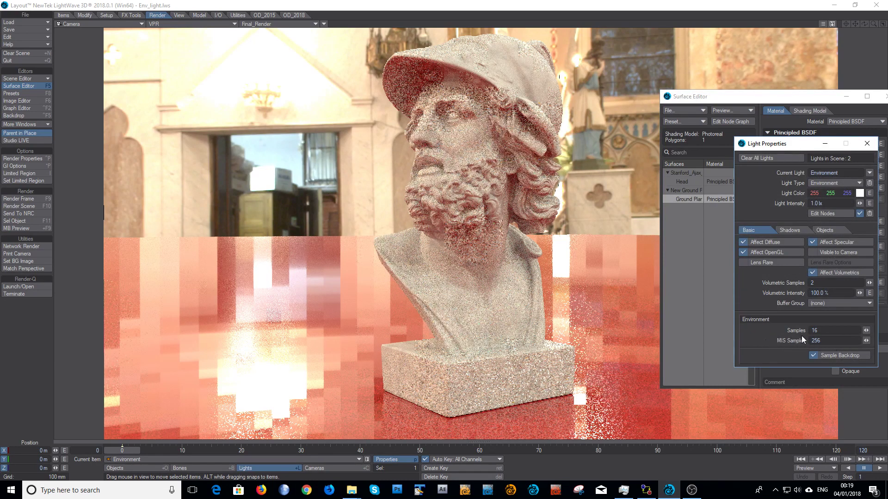
# - Set the Environment light's MIS Samples to 2048
pyautogui.click(832, 340)
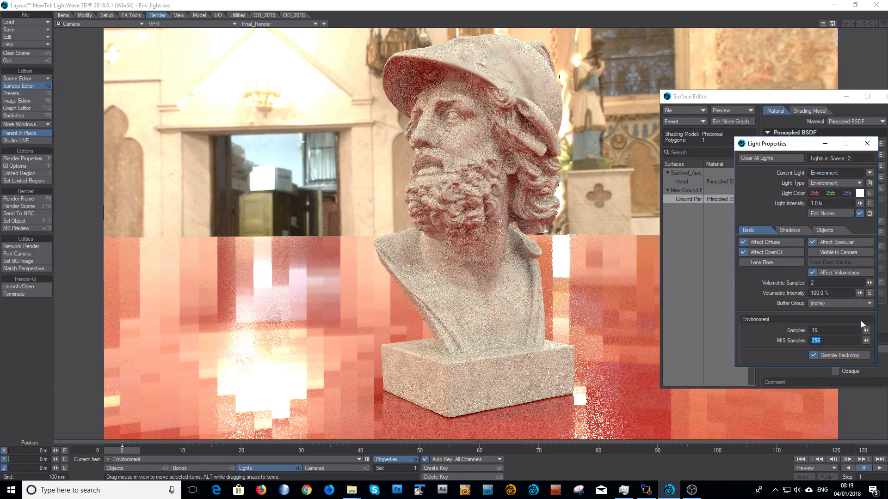
pyautogui.write('2048')
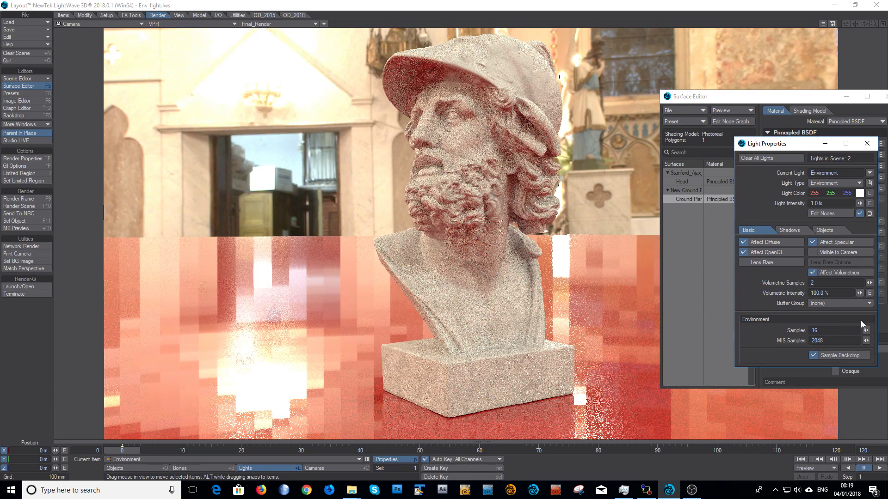
pyautogui.press('Return')
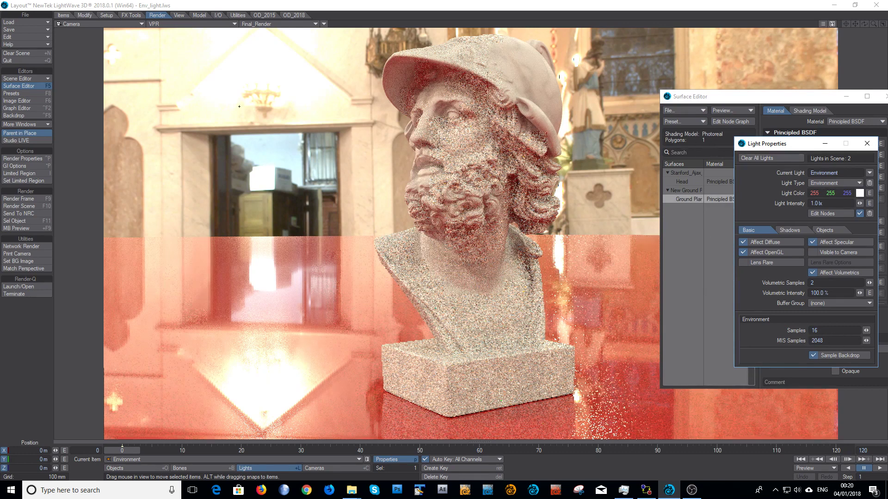
# - Turn off the church interior Textured Environment in the Backdrop settings
pyautogui.click(28, 114)
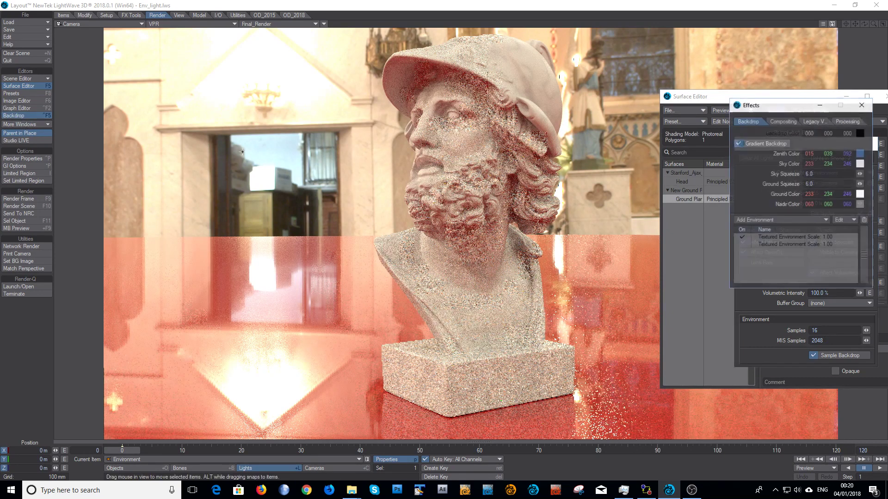
pyautogui.click(742, 238)
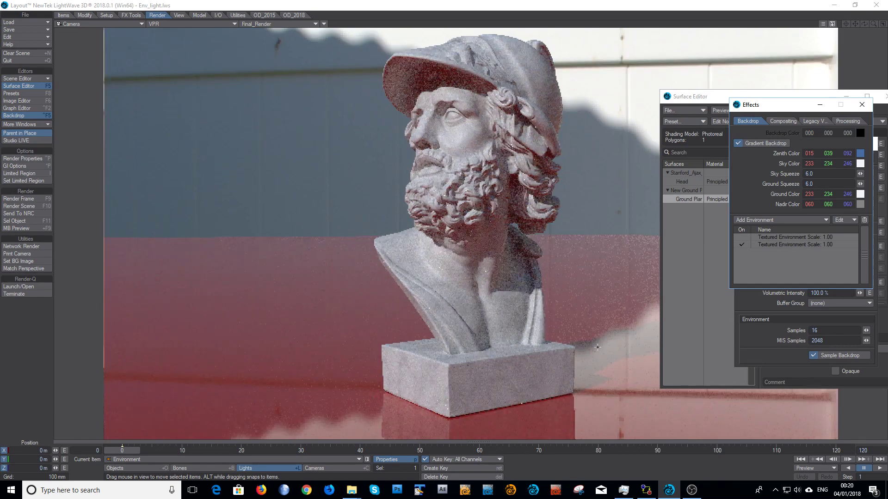
pyautogui.click(861, 104)
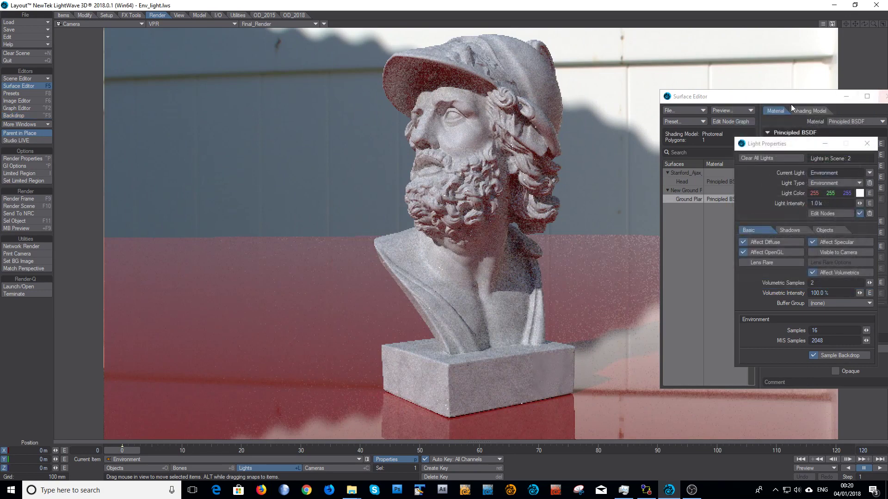
# - Close the Light Properties and Surface Editor windows to reveal the full render
pyautogui.moveTo(788, 146); pyautogui.dragTo(612, 143)
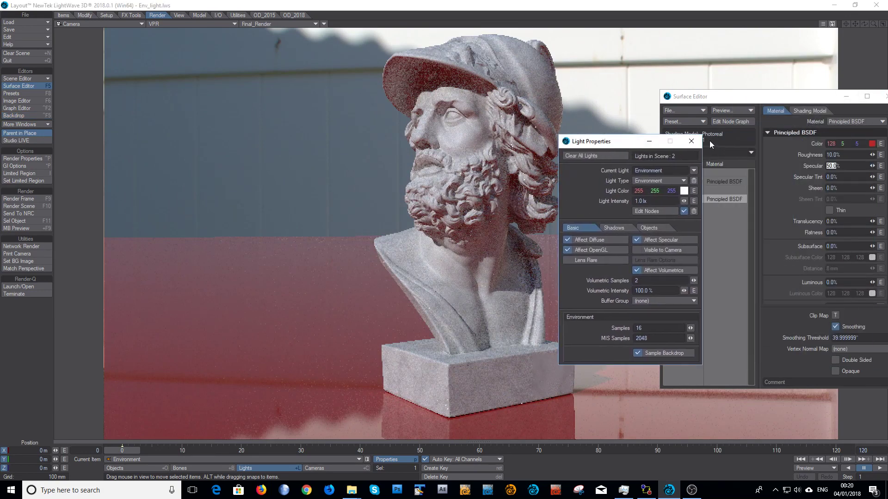
pyautogui.click(690, 141)
pyautogui.moveTo(694, 96); pyautogui.dragTo(513, 101)
pyautogui.click(707, 100)
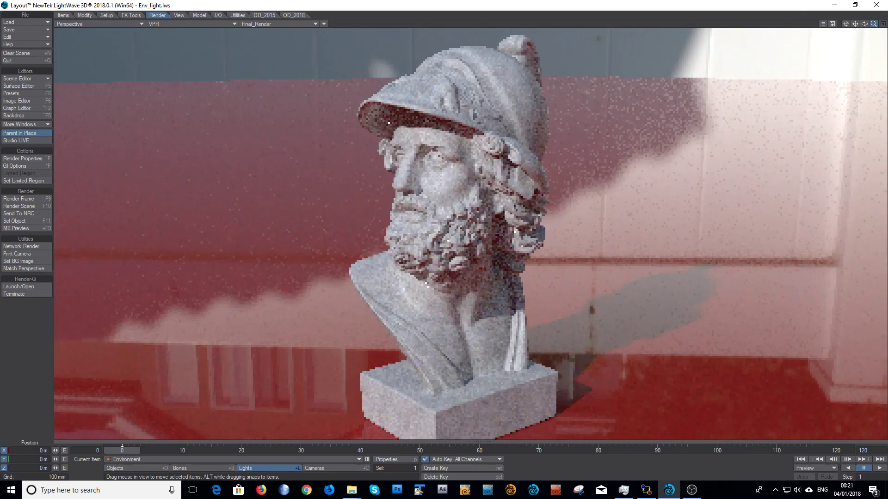
# - Zoom out the Perspective view and set the Ground Plane Roughness to 50%
pyautogui.moveTo(874, 24); pyautogui.dragTo(670, 243)
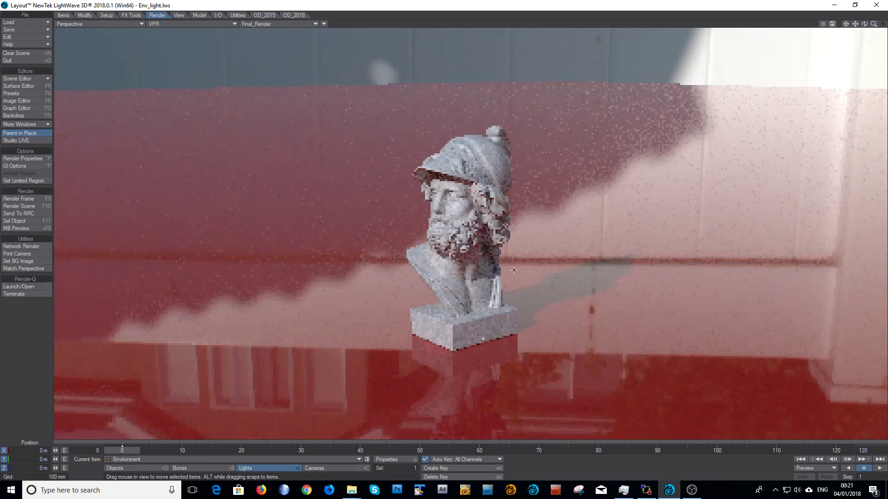
pyautogui.click(36, 85)
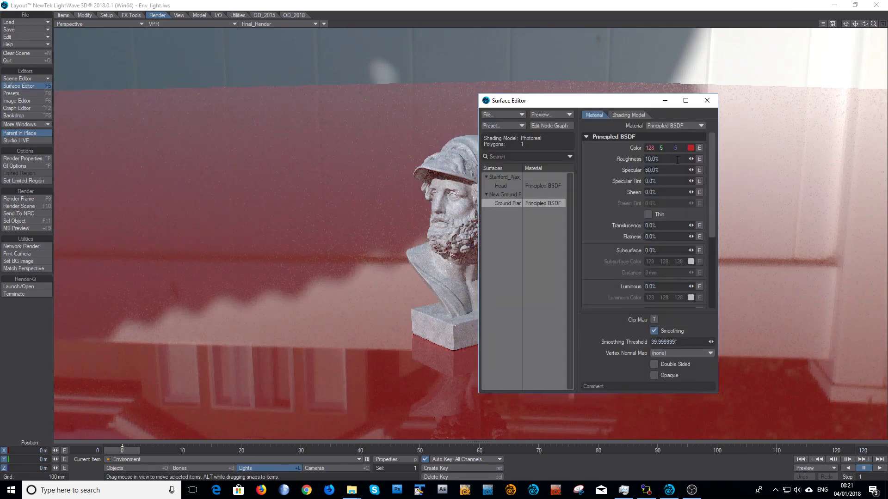
pyautogui.click(661, 159)
pyautogui.write('50')
pyautogui.press('Tab')
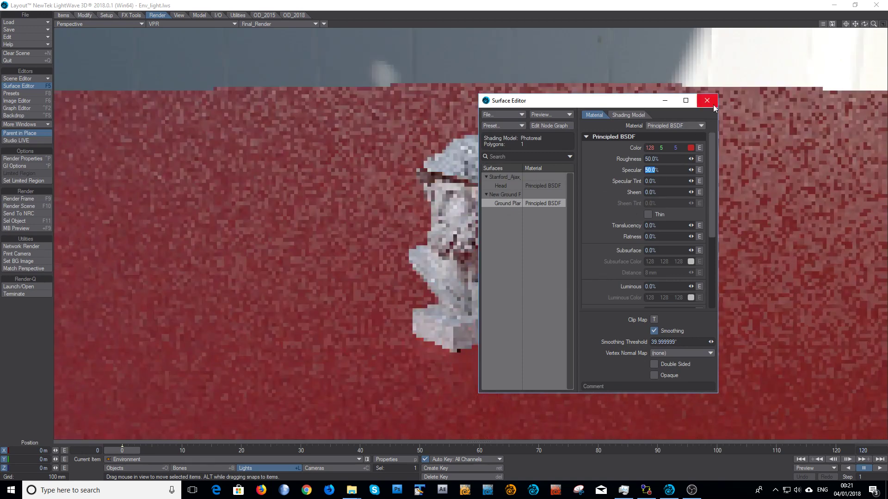
pyautogui.click(707, 101)
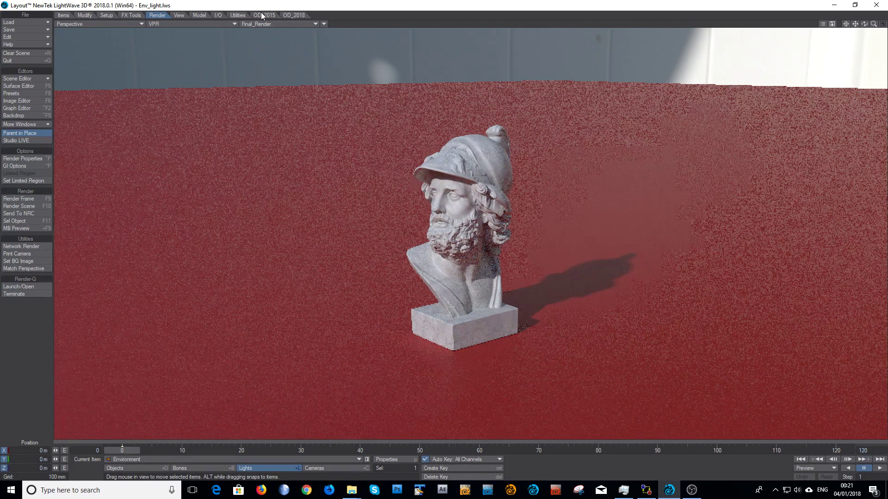
# - Show the Camera View on the Specular_Direct buffer, briefly checking the Scene Editor
pyautogui.click(83, 24)
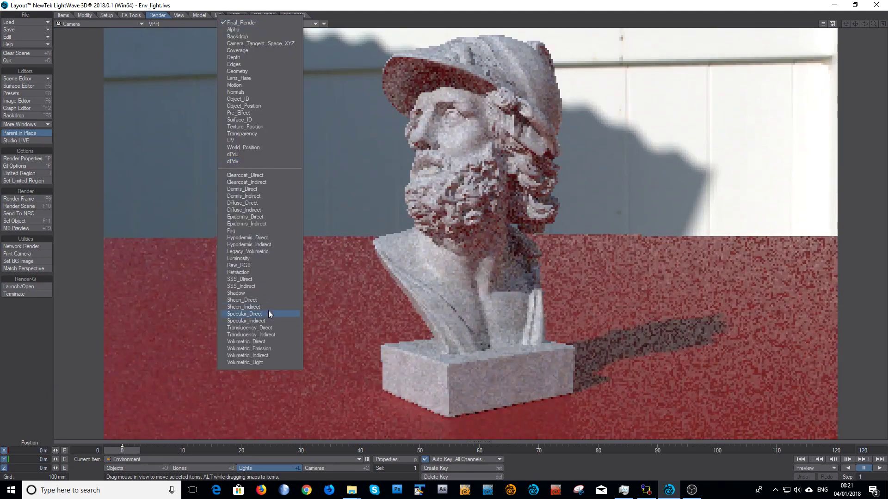
pyautogui.click(263, 314)
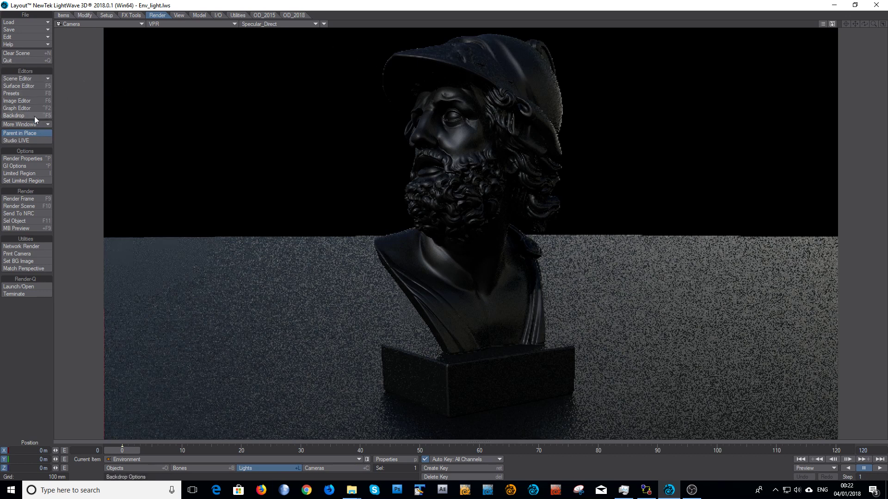
pyautogui.click(30, 80)
pyautogui.click(30, 81)
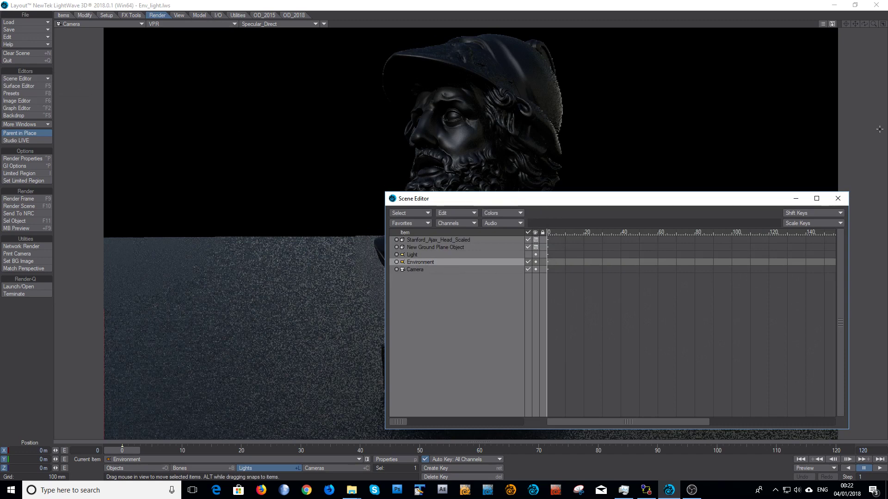
pyautogui.click(837, 198)
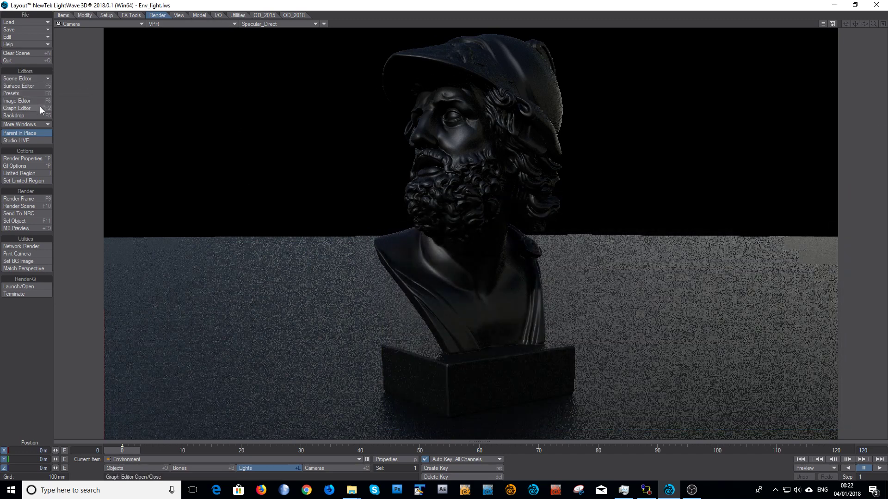
# - View the backyard HDR in the Image Editor, then preview the Specular_Indirect buffer
pyautogui.click(38, 101)
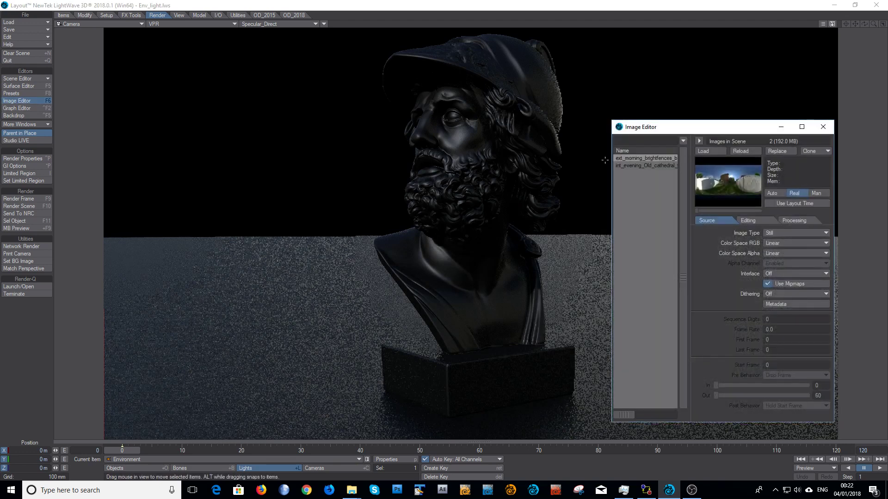
pyautogui.doubleClick(659, 157)
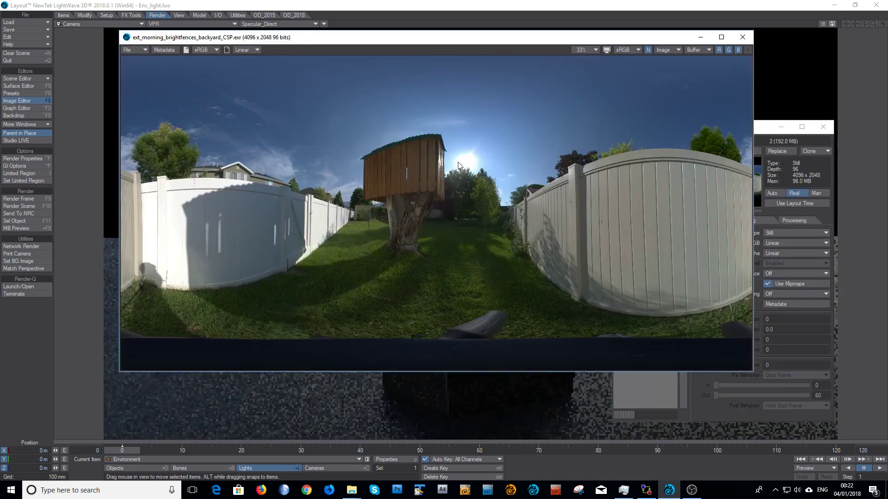
pyautogui.click(743, 38)
pyautogui.click(822, 126)
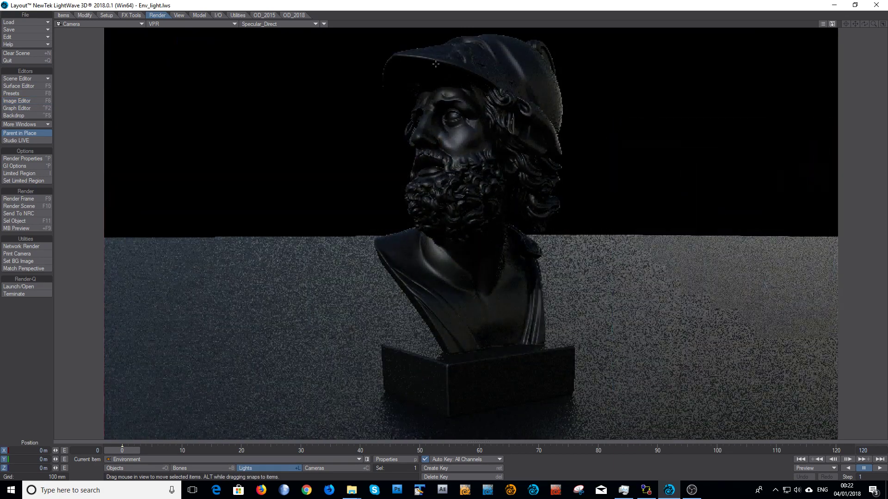
pyautogui.click(284, 25)
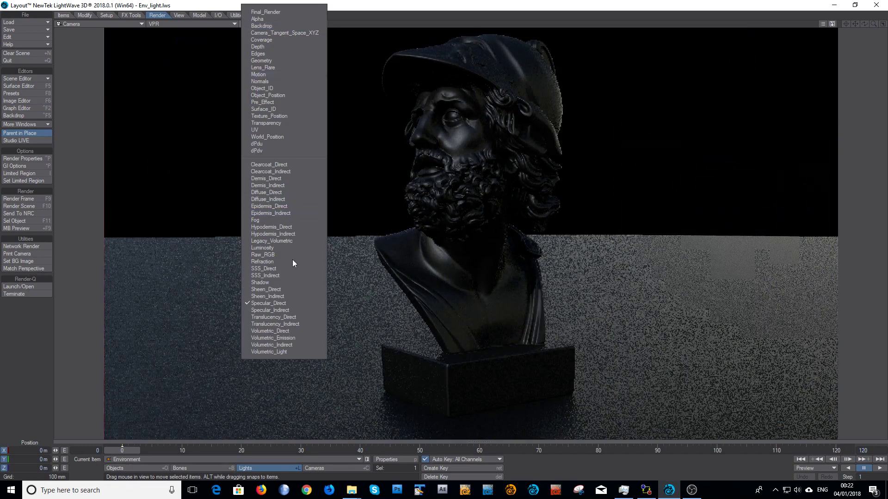
pyautogui.click(293, 310)
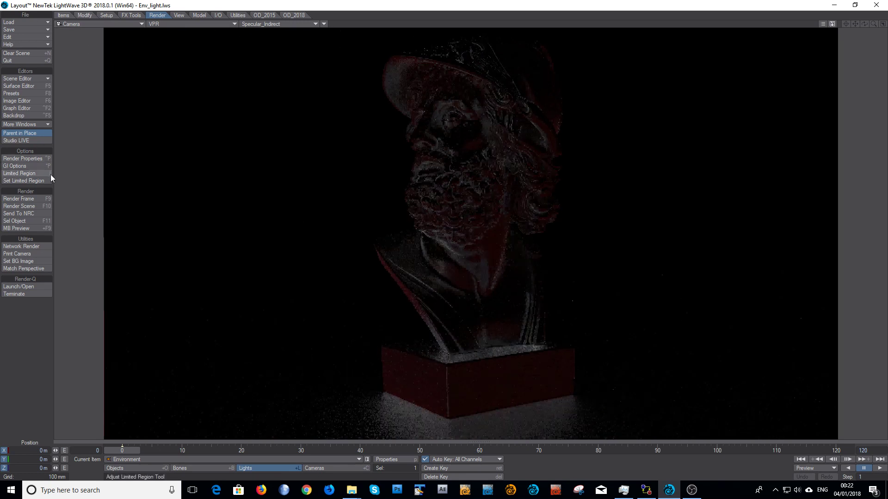
# - Set Reflection Samples to 4 in the Render Properties Render tab
pyautogui.click(32, 157)
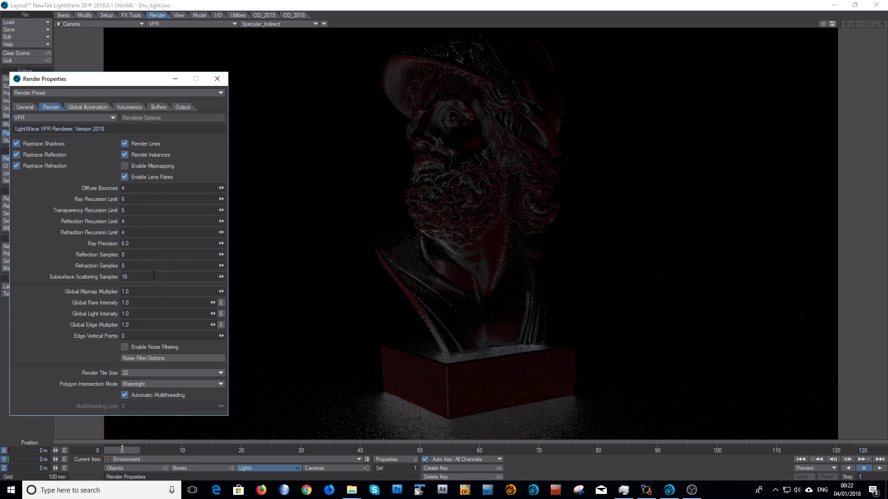
pyautogui.click(136, 252)
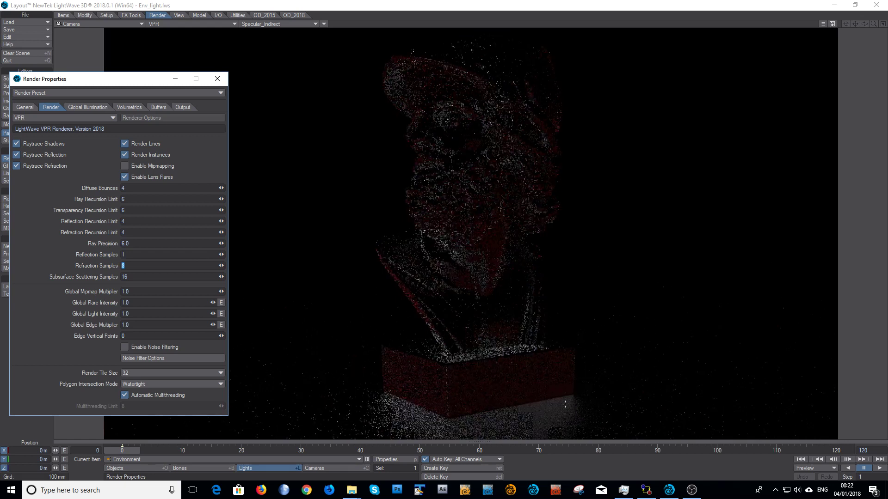
pyautogui.moveTo(520, 416); pyautogui.dragTo(499, 422)
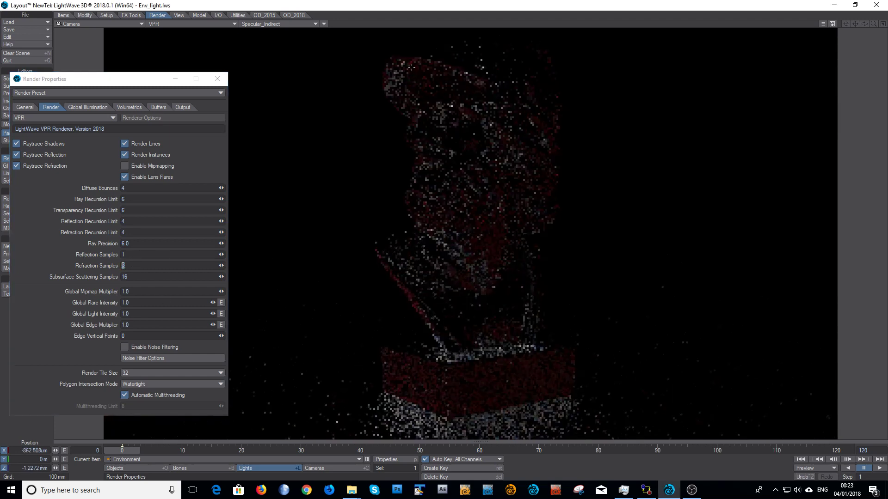
pyautogui.click(123, 255)
pyautogui.write('4')
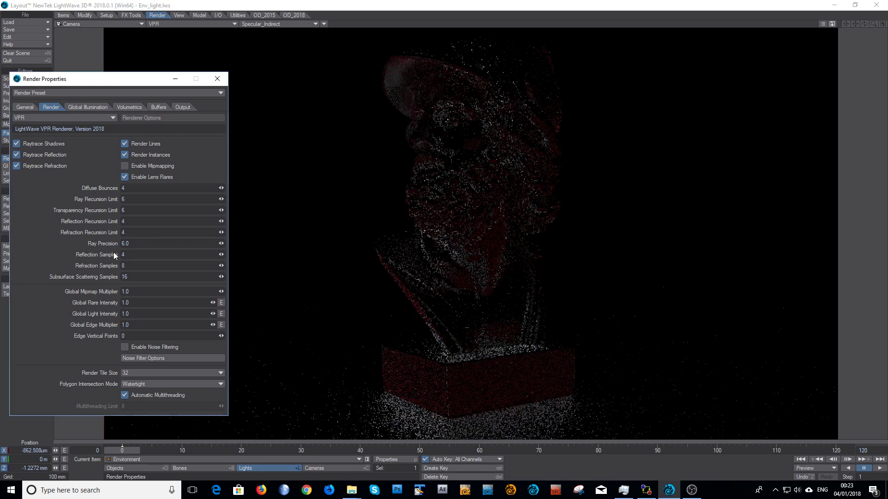
pyautogui.press('Tab')
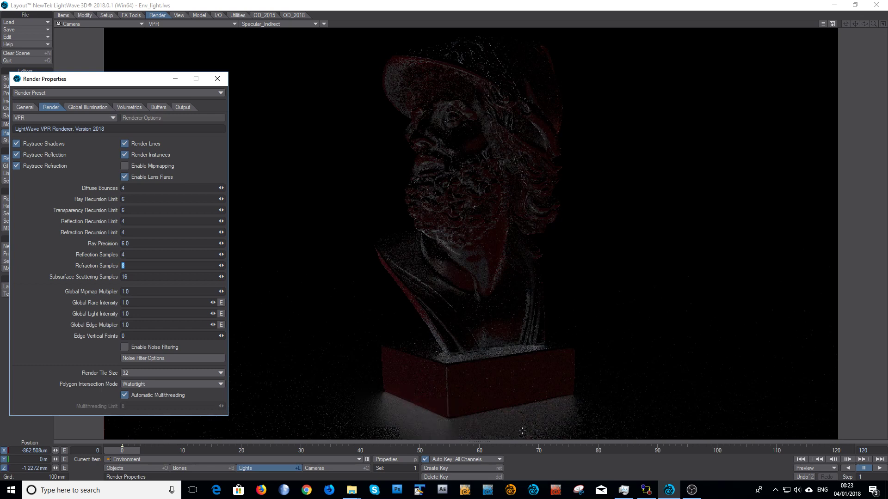
# - Switch the preview buffer to Final_Render and close Camera and Render Properties
pyautogui.click(348, 469)
pyautogui.click(401, 460)
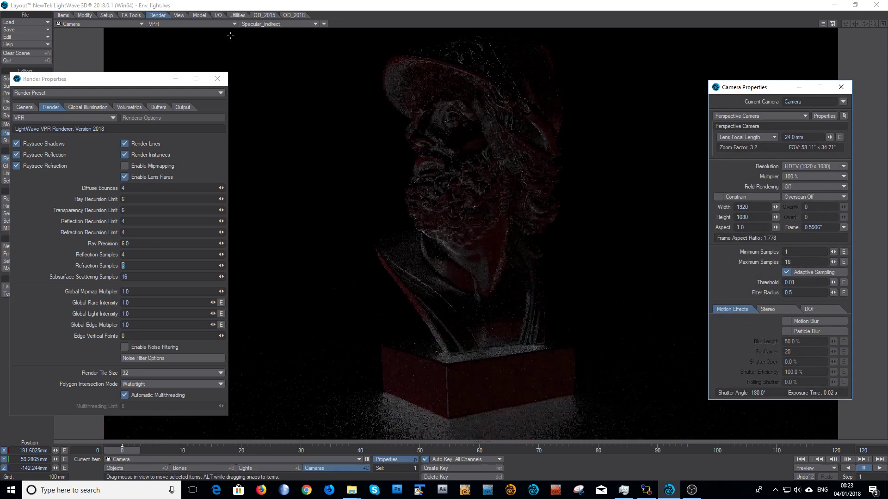
pyautogui.click(310, 23)
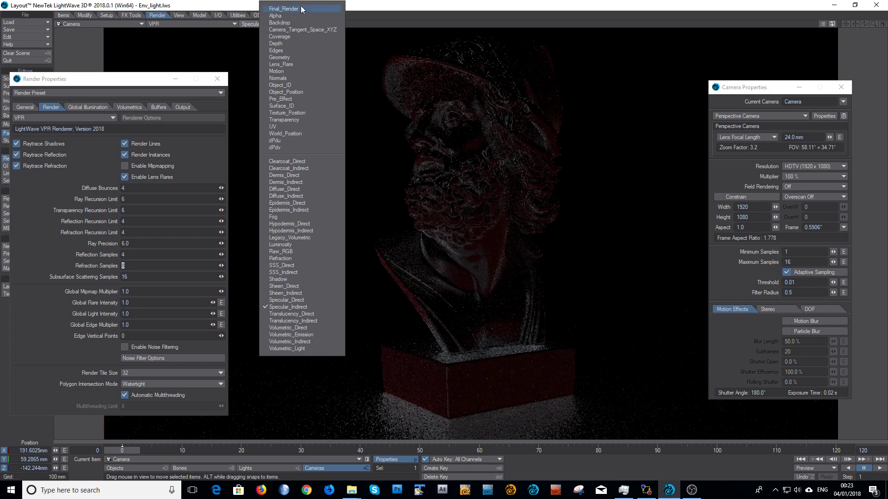
pyautogui.click(295, 8)
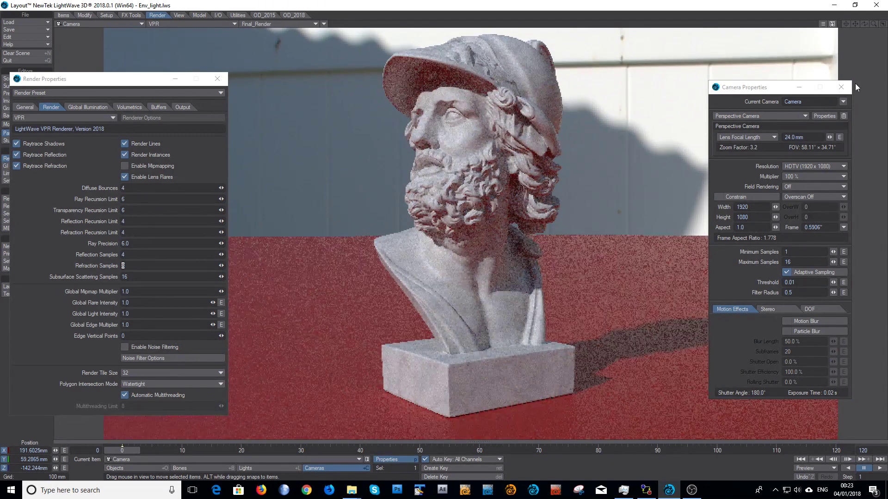
pyautogui.click(840, 87)
pyautogui.click(217, 79)
# - Give the Head surface 80% Subsurface and move the Surface Editor off the bust
pyautogui.click(26, 87)
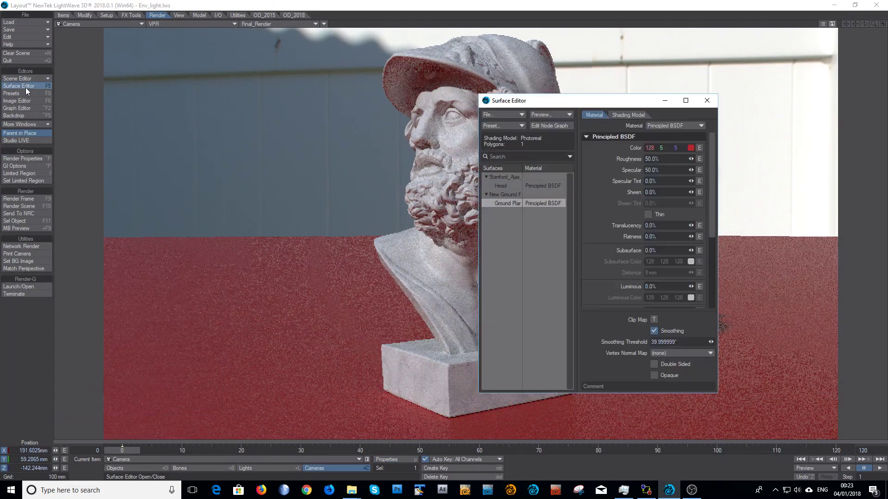
pyautogui.click(508, 185)
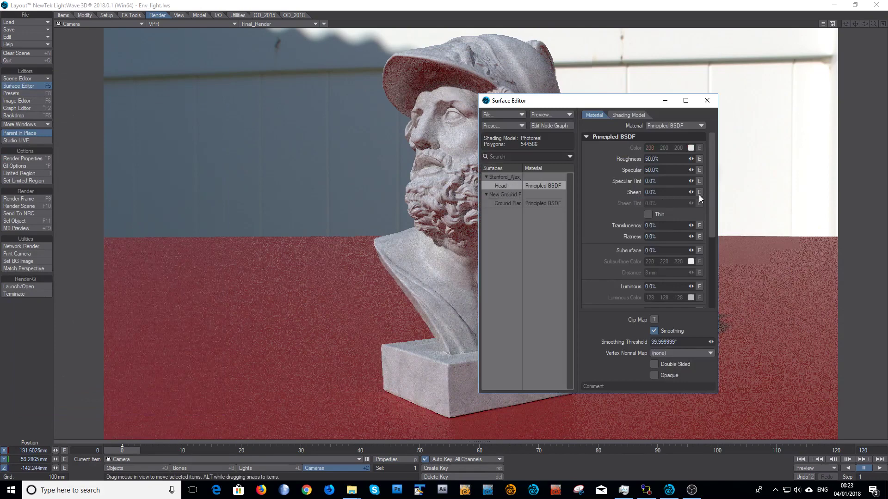
pyautogui.click(666, 250)
pyautogui.write('80')
pyautogui.press('Tab')
pyautogui.moveTo(531, 100); pyautogui.dragTo(643, 89)
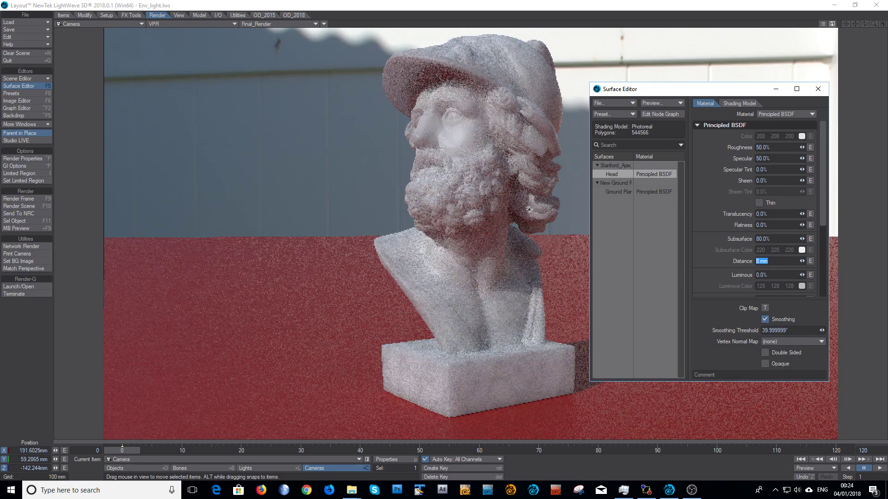
pyautogui.click(289, 24)
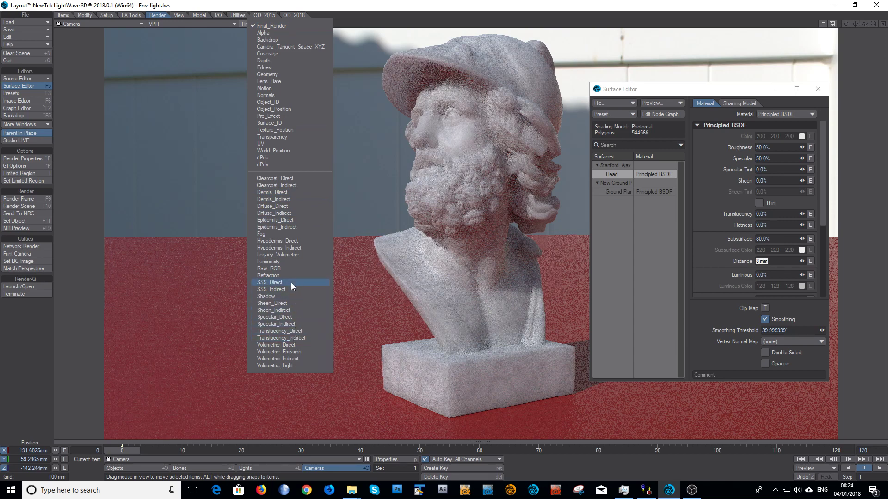
# - Preview the Diffuse_Direct, then SSS_Direct, then SSS_Indirect buffers
pyautogui.click(287, 206)
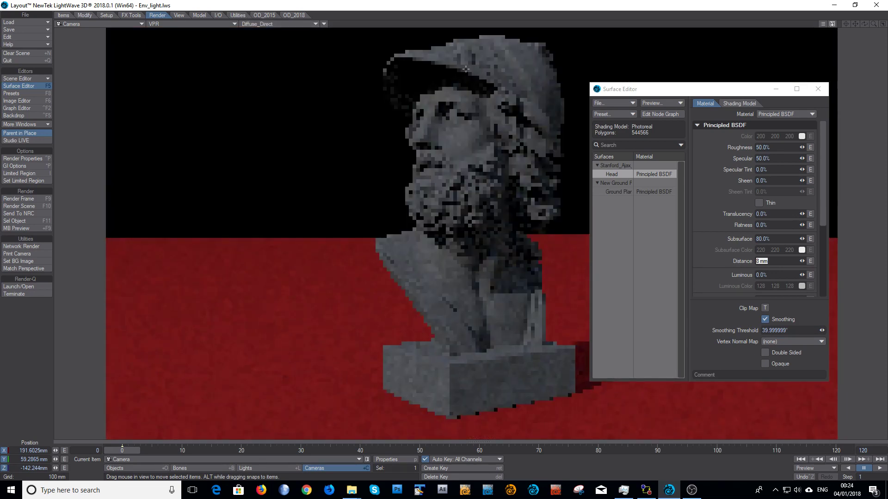
pyautogui.click(278, 24)
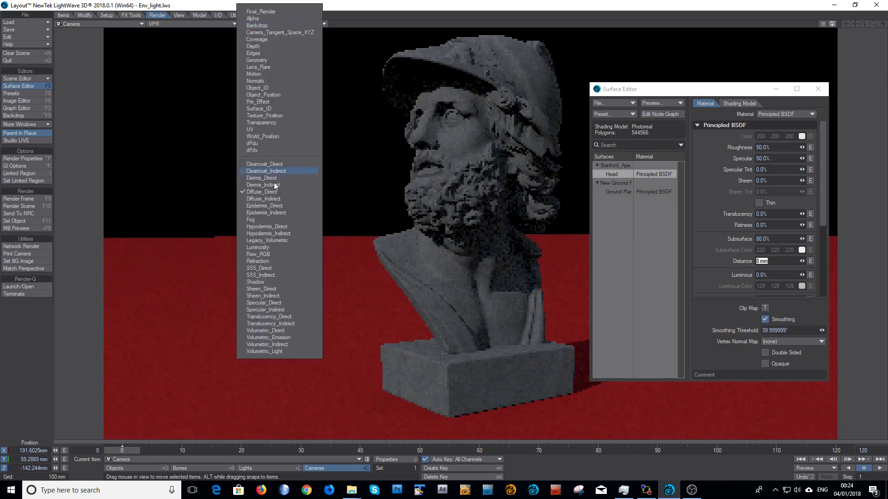
pyautogui.click(264, 268)
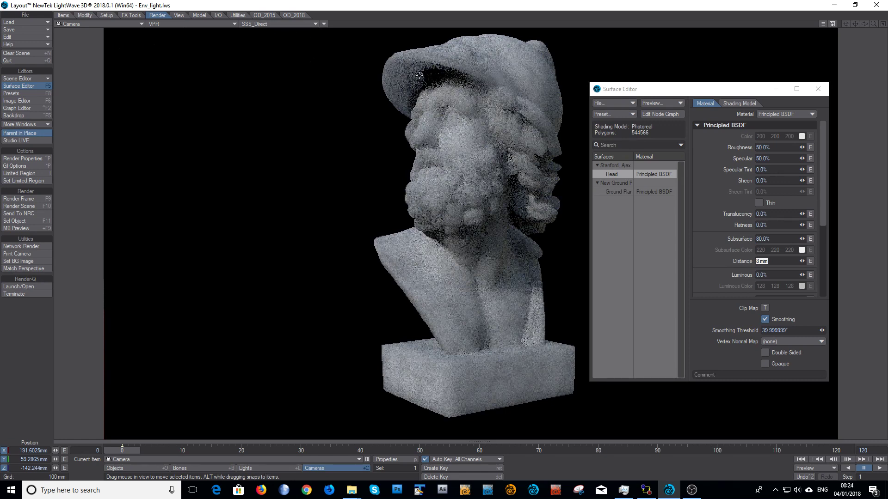
pyautogui.click(290, 24)
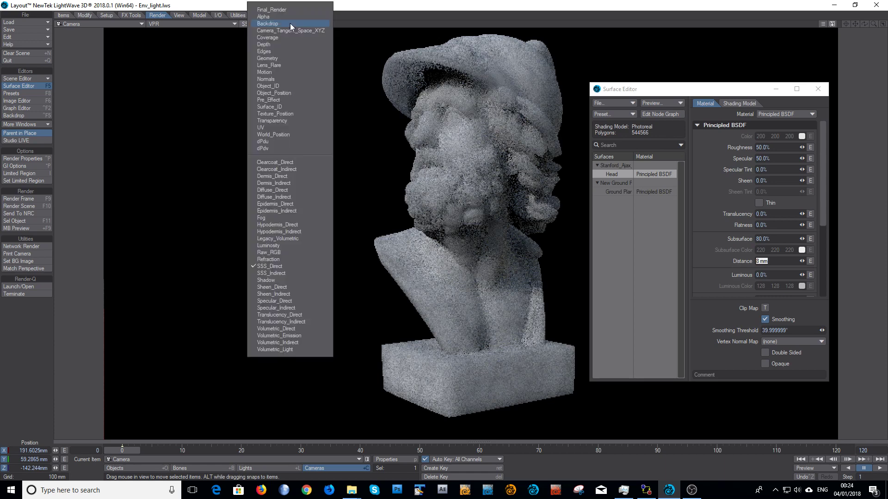
pyautogui.click(282, 273)
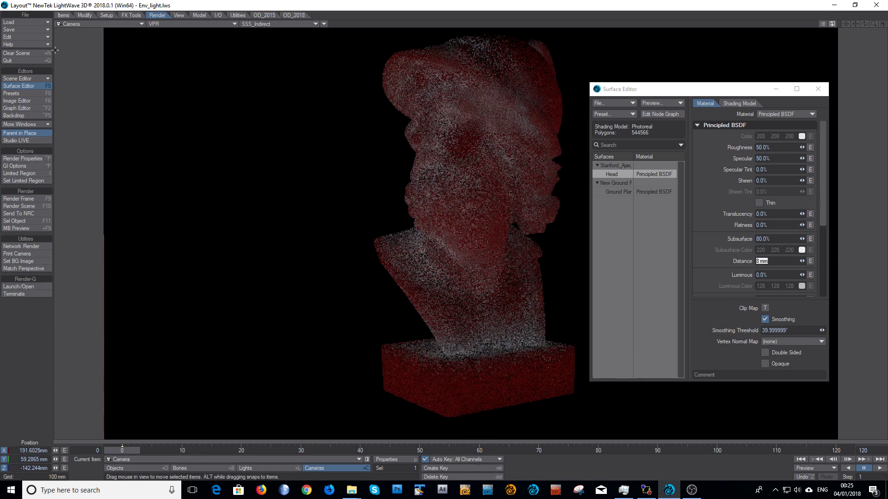
# - Enable Interpolated global illumination and return the preview to Final_Render
pyautogui.click(43, 160)
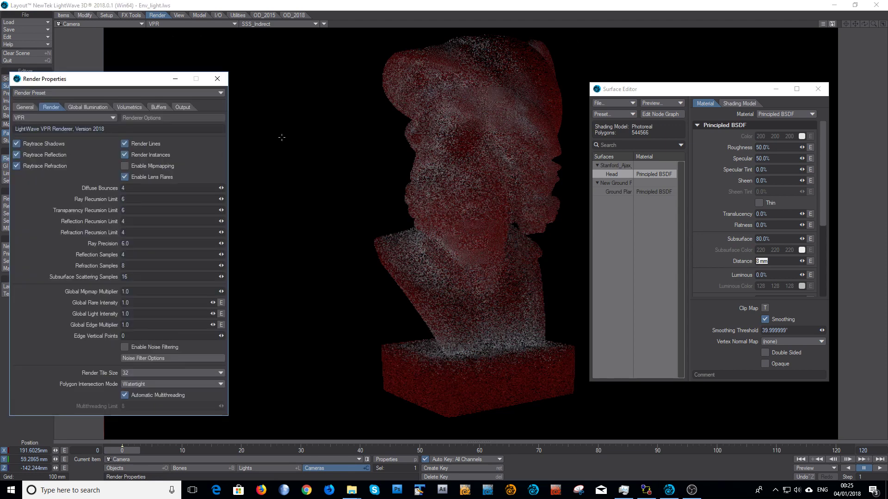
pyautogui.moveTo(92, 79); pyautogui.dragTo(206, 53)
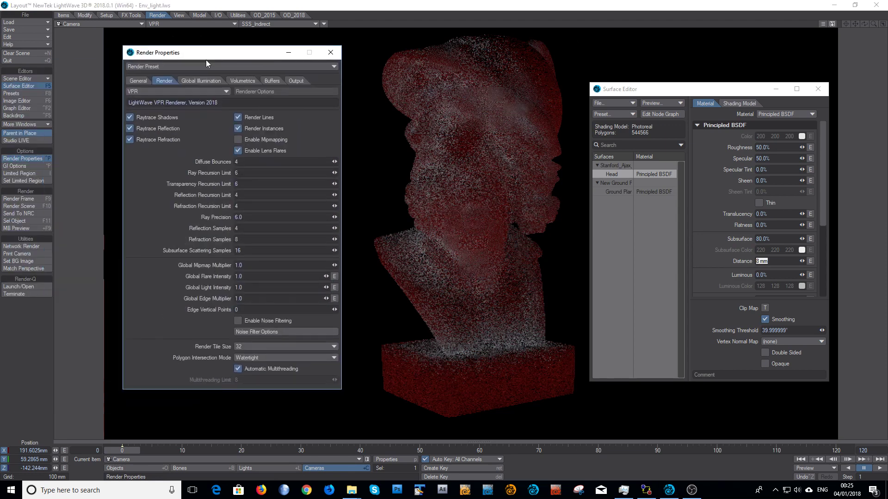
pyautogui.click(197, 81)
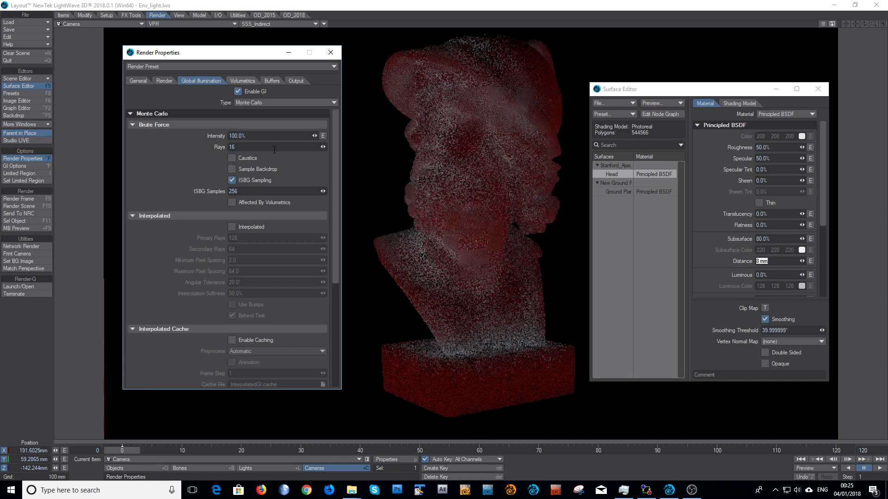
pyautogui.click(232, 227)
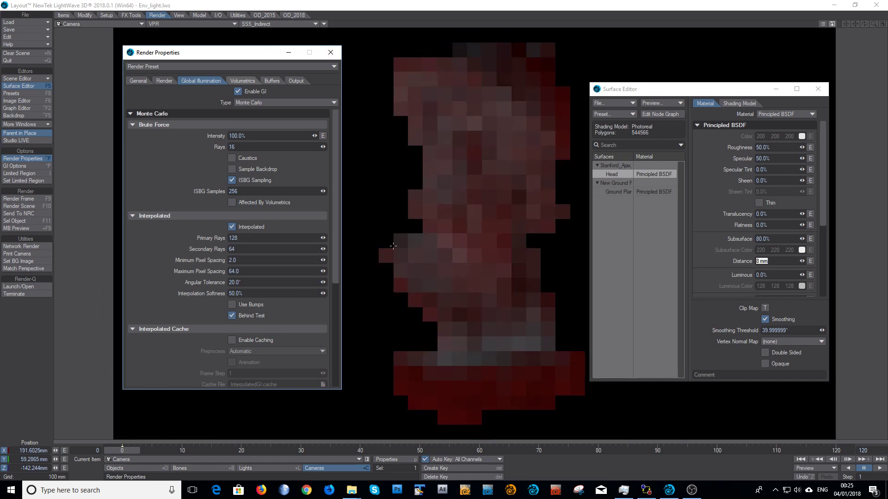
pyautogui.click(264, 24)
pyautogui.click(260, 14)
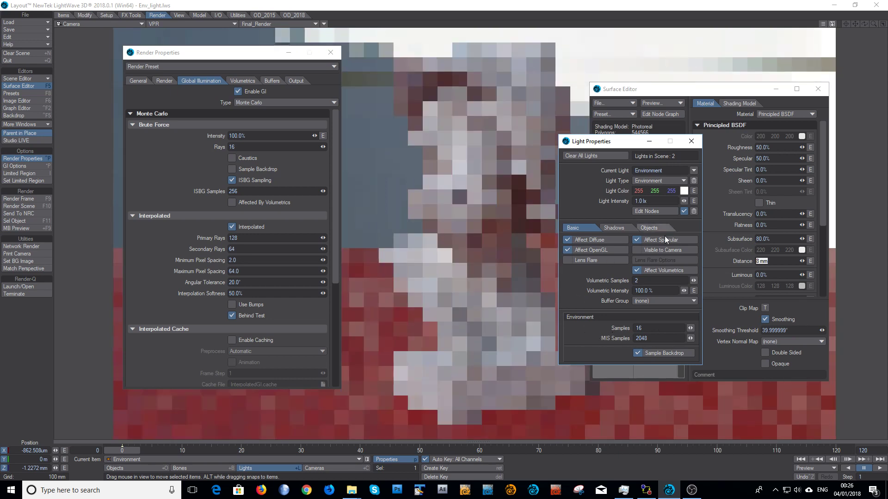
# - Enable Sample Backdrop, turn off Interpolated GI, and uncheck Affect Diffuse on the environment light
pyautogui.moveTo(619, 148); pyautogui.dragTo(602, 126)
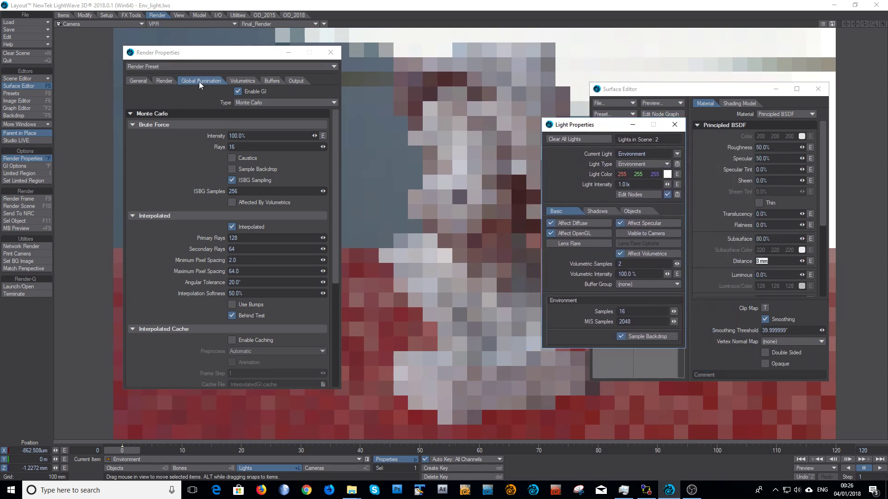
pyautogui.click(232, 169)
pyautogui.click(551, 224)
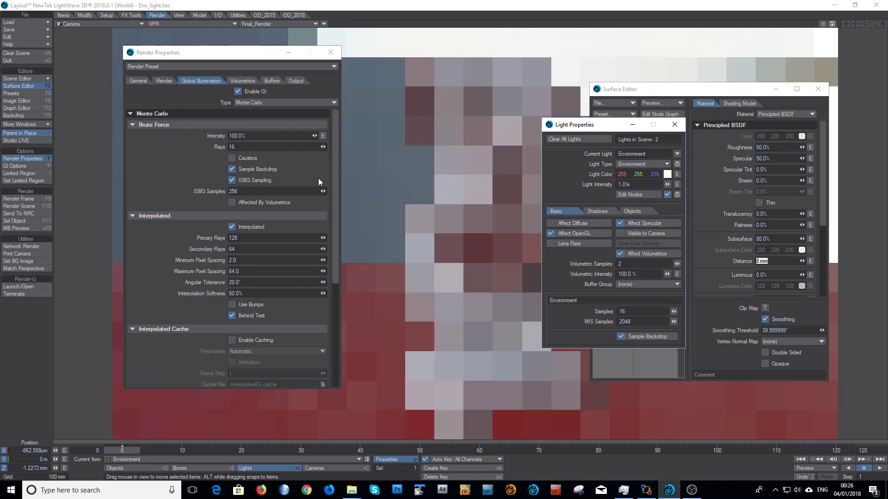
pyautogui.click(232, 227)
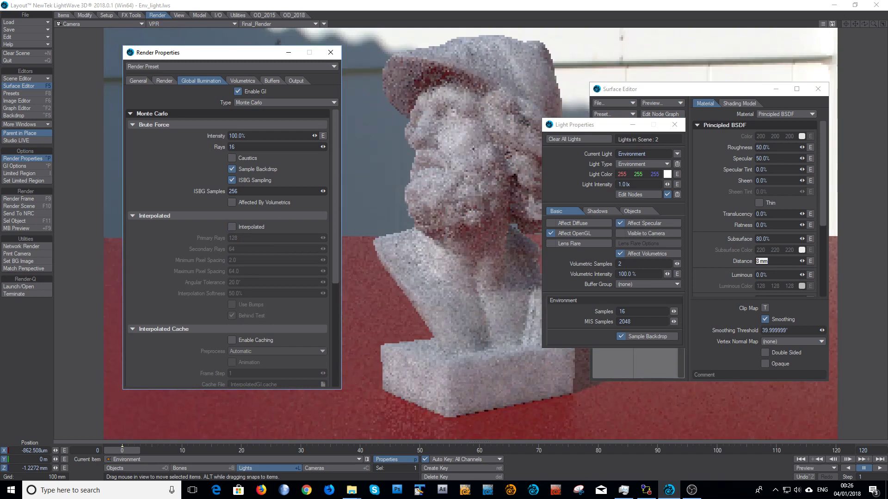
pyautogui.moveTo(575, 126); pyautogui.dragTo(543, 111)
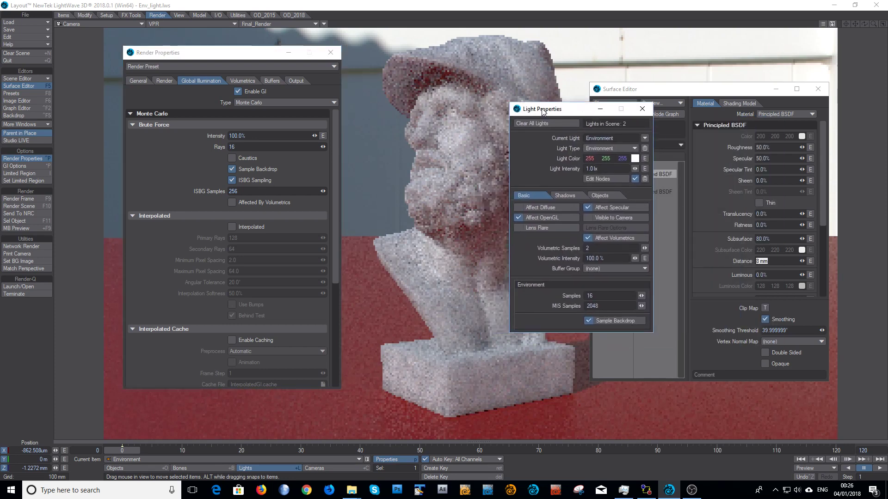